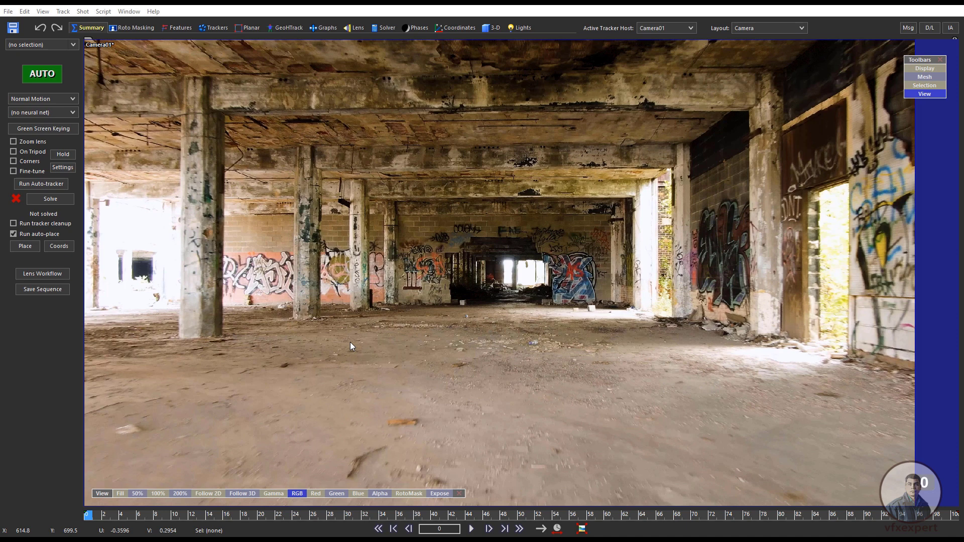
Create a new scene from the street_shot_00001 image sequence with the frame rate set to 23.976 fps.
{"action": "left_click", "coordinate": [10, 13]}
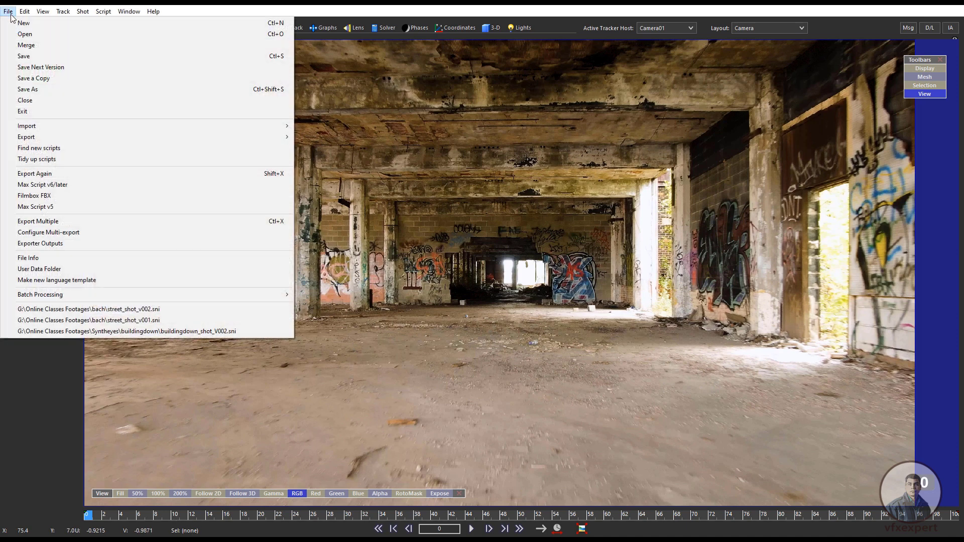
{"action": "left_click", "coordinate": [20, 21]}
{"action": "left_click", "coordinate": [488, 307]}
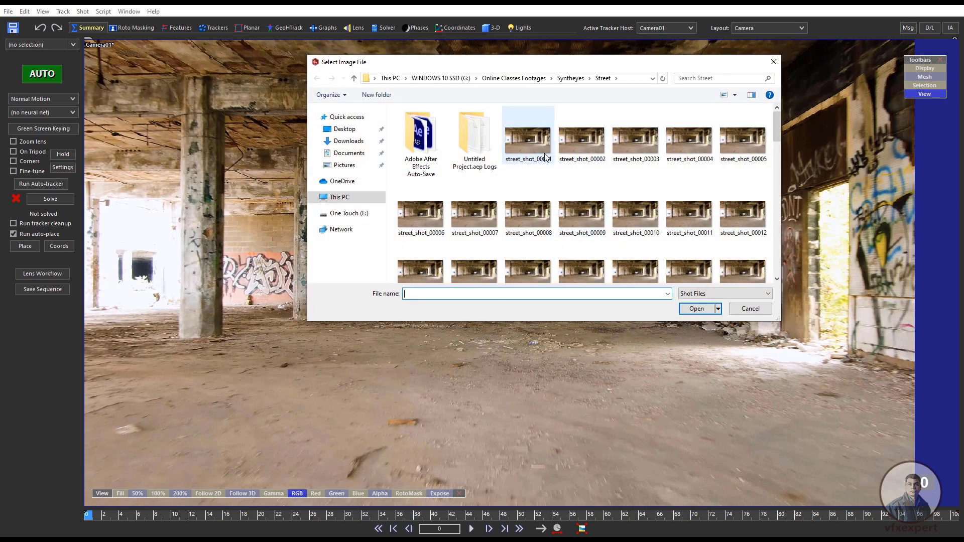
{"action": "left_click", "coordinate": [542, 161]}
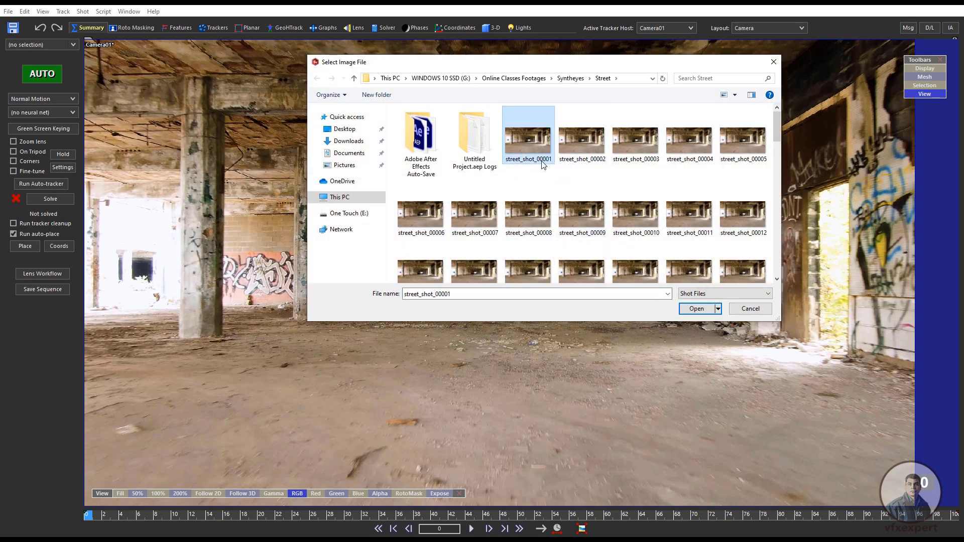
{"action": "left_click", "coordinate": [696, 309]}
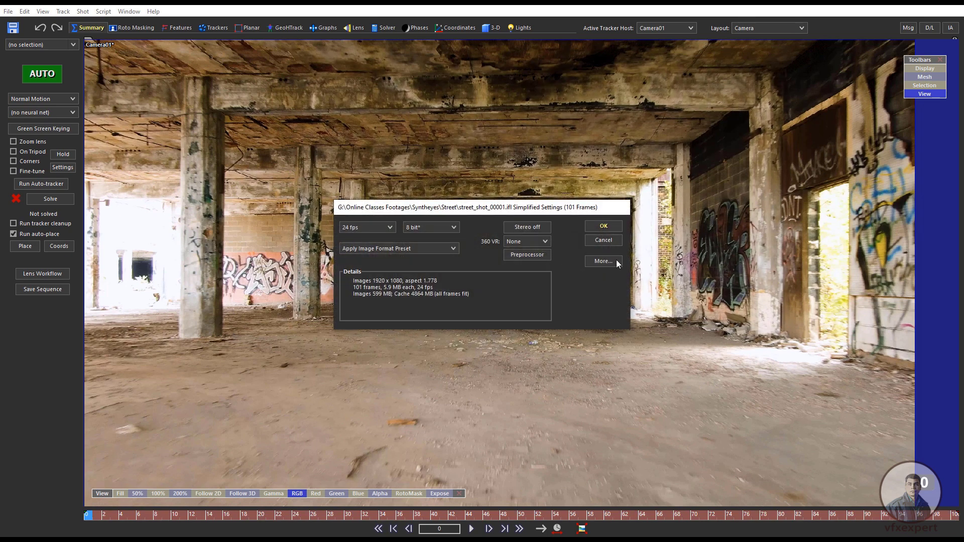
{"action": "left_click", "coordinate": [389, 227]}
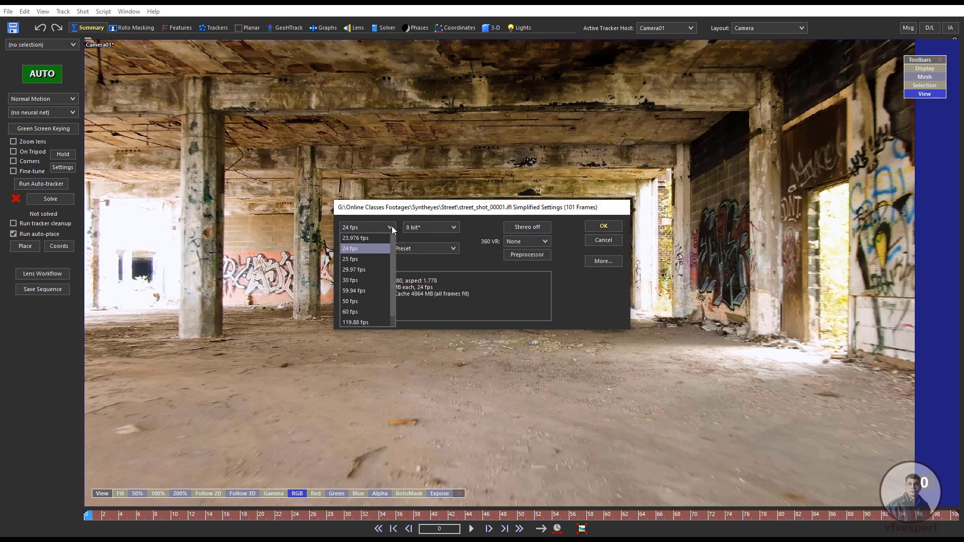
{"action": "left_click", "coordinate": [365, 239]}
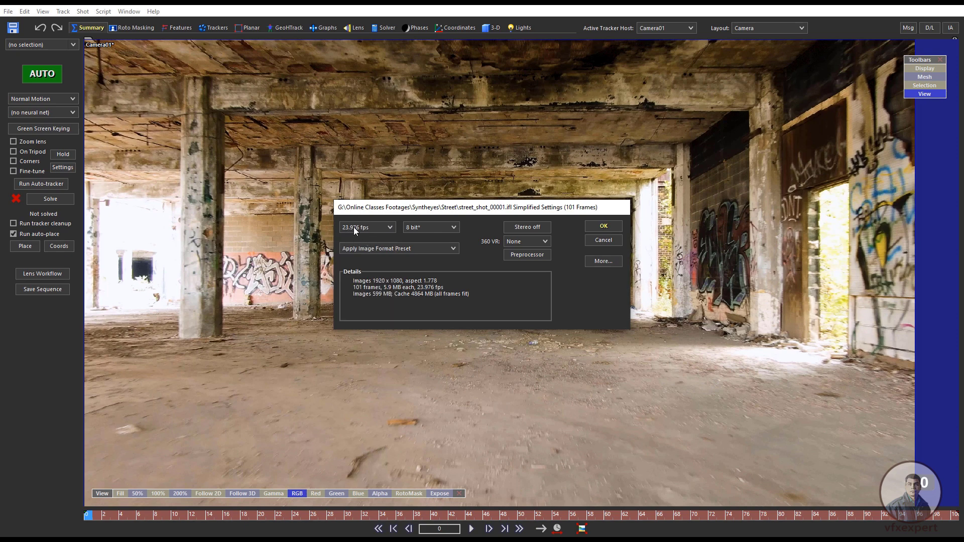
{"action": "left_click", "coordinate": [598, 229]}
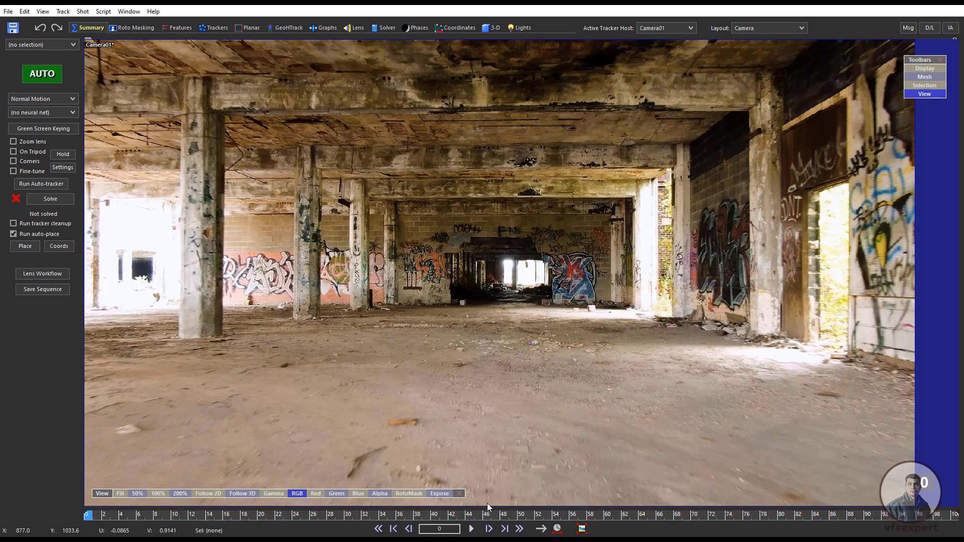
Run the fully automatic track and solve on the shot and play back the tracked footage.
{"action": "left_click_drag", "start_coordinate": [194, 515], "coordinate": [339, 514]}
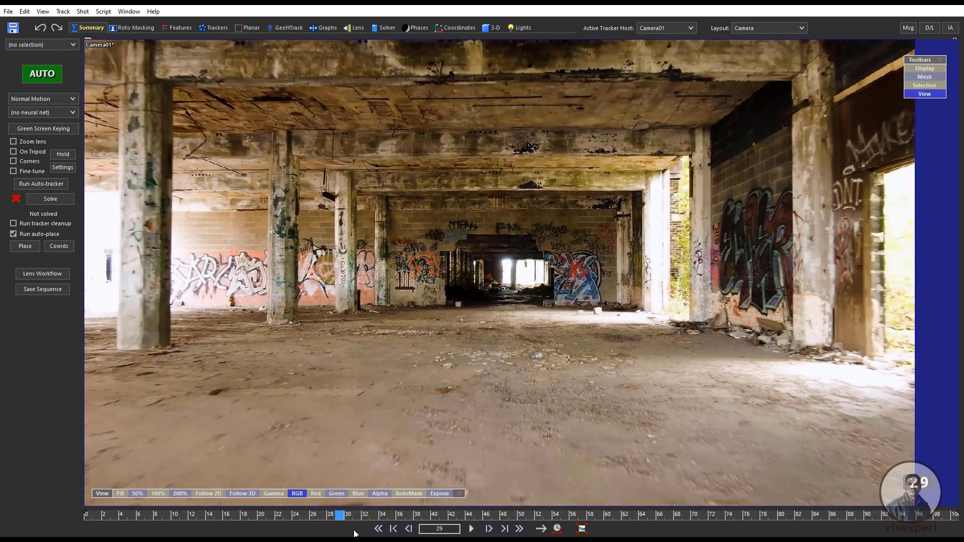
{"action": "left_click", "coordinate": [378, 530]}
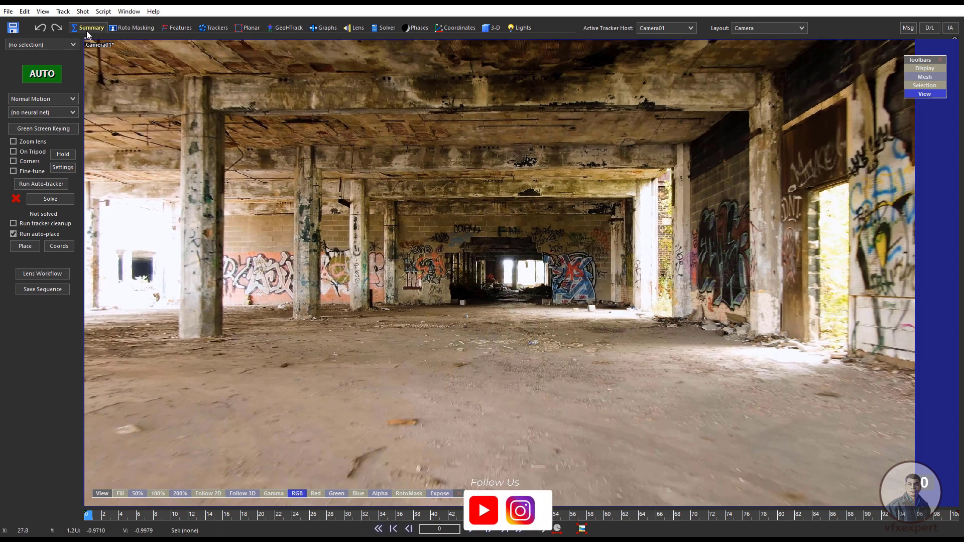
{"action": "left_click", "coordinate": [46, 74]}
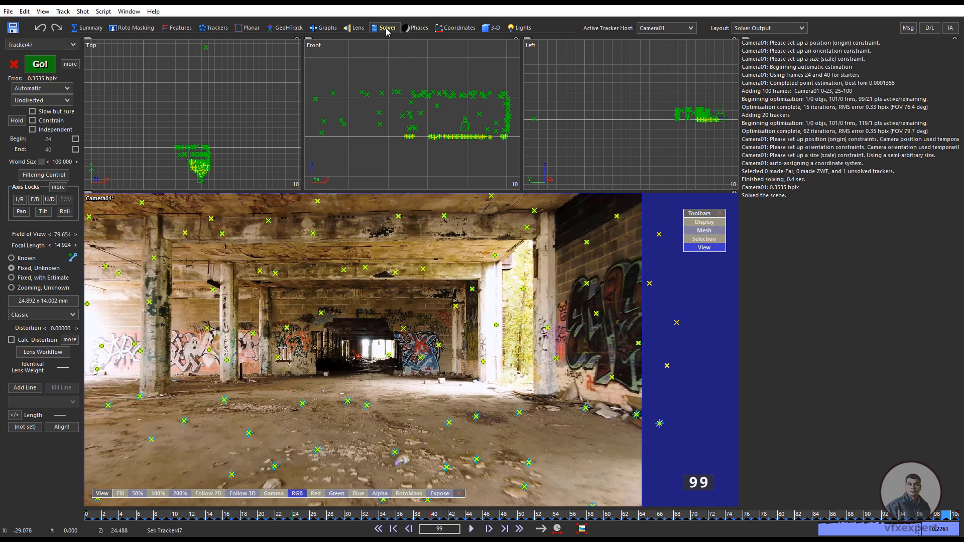
{"action": "key", "text": "space"}
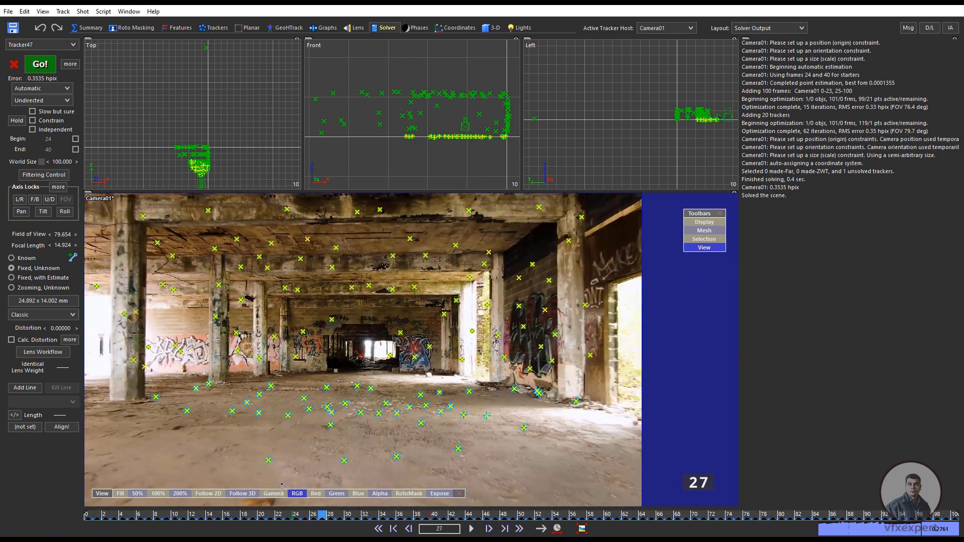
{"action": "key", "text": "space"}
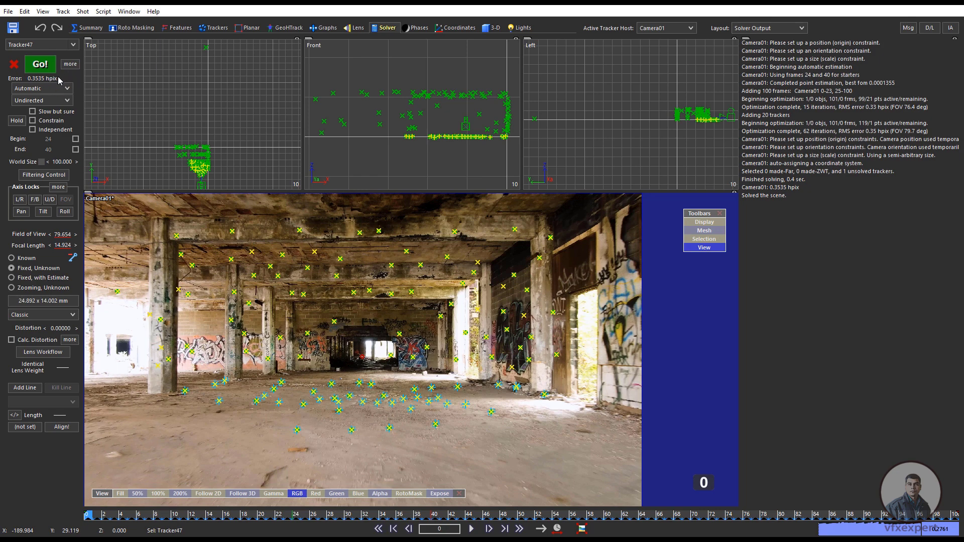
Clean up the auto trackers, fixing bad frames and far-ish, short-lived, high-error and unsolved trackers with the preset thresholds.
{"action": "left_click", "coordinate": [62, 11]}
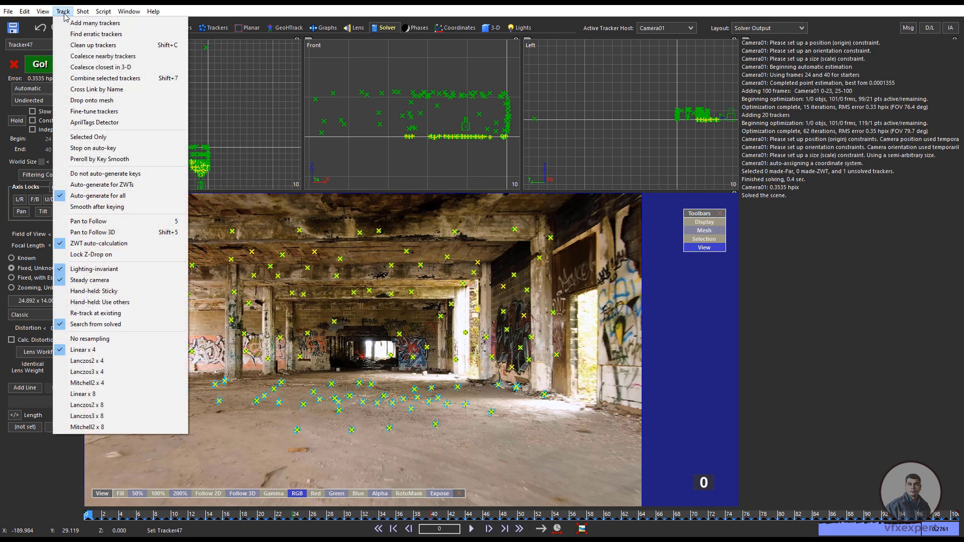
{"action": "left_click", "coordinate": [83, 45]}
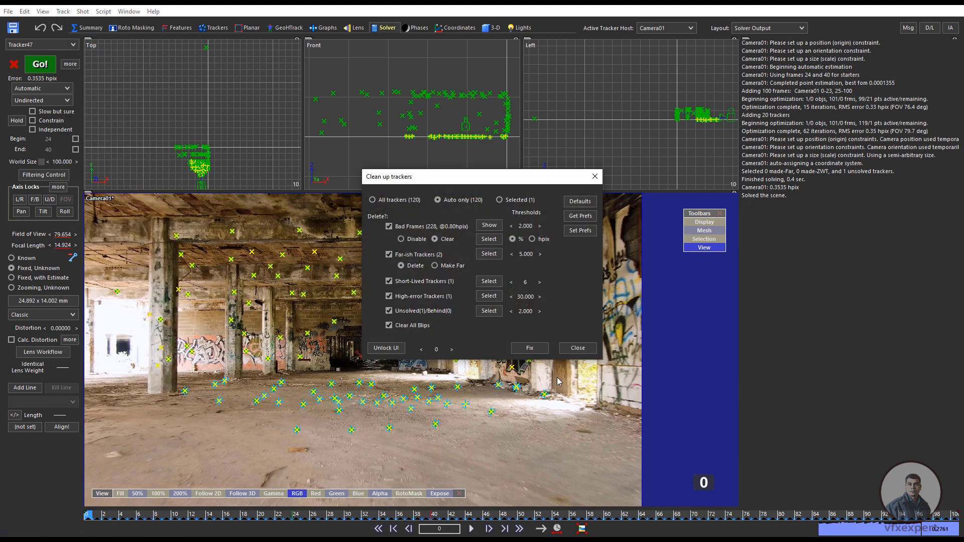
{"action": "left_click", "coordinate": [531, 349]}
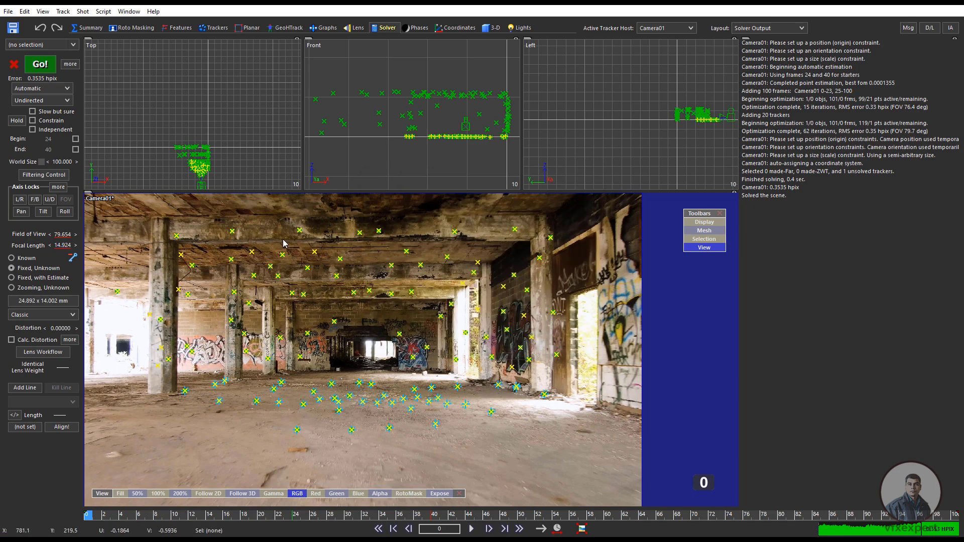
Set the solver mode to Refine and solve the scene again.
{"action": "left_click", "coordinate": [71, 89]}
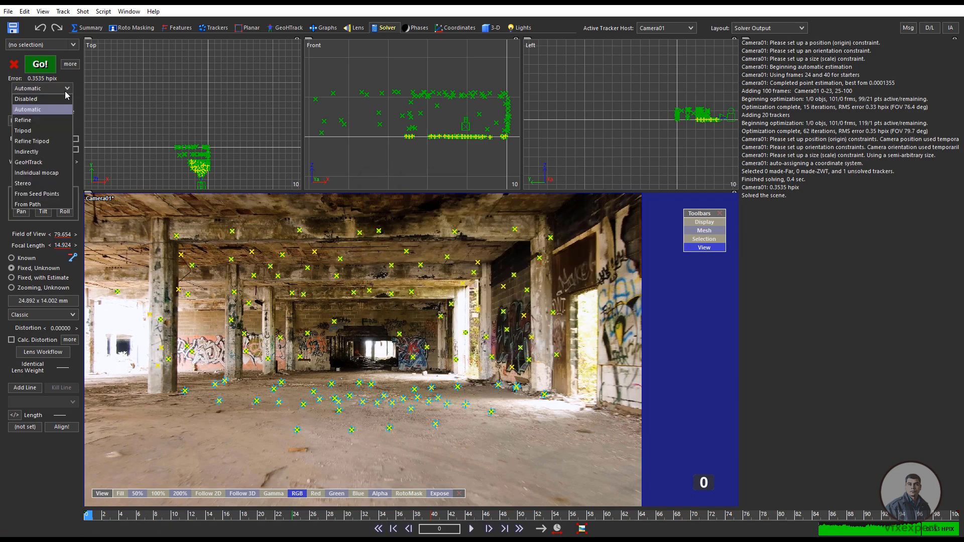
{"action": "left_click", "coordinate": [37, 121]}
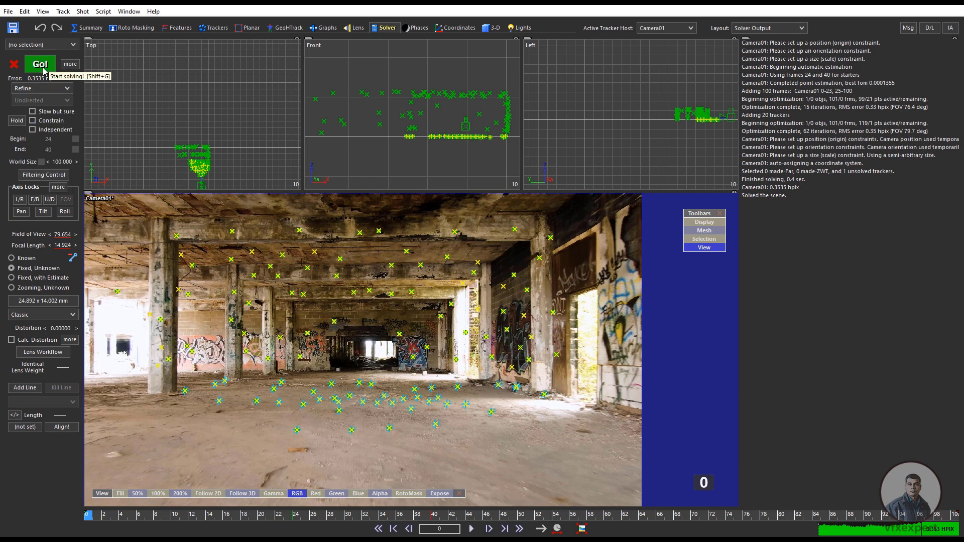
{"action": "left_click", "coordinate": [43, 70]}
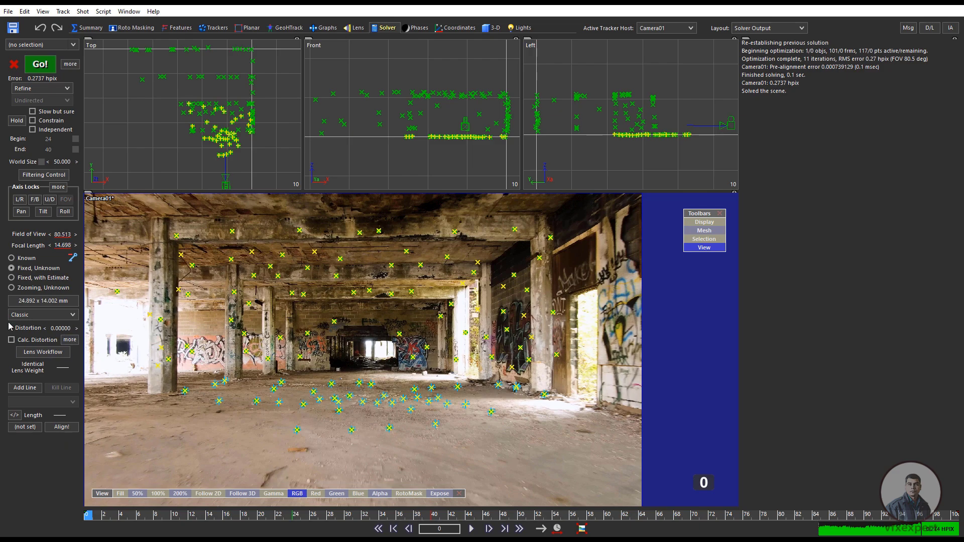
Examine the solved camera and tracker points in the top, front, left and camera views of the 3-D room.
{"action": "left_click_drag", "start_coordinate": [209, 519], "coordinate": [95, 516]}
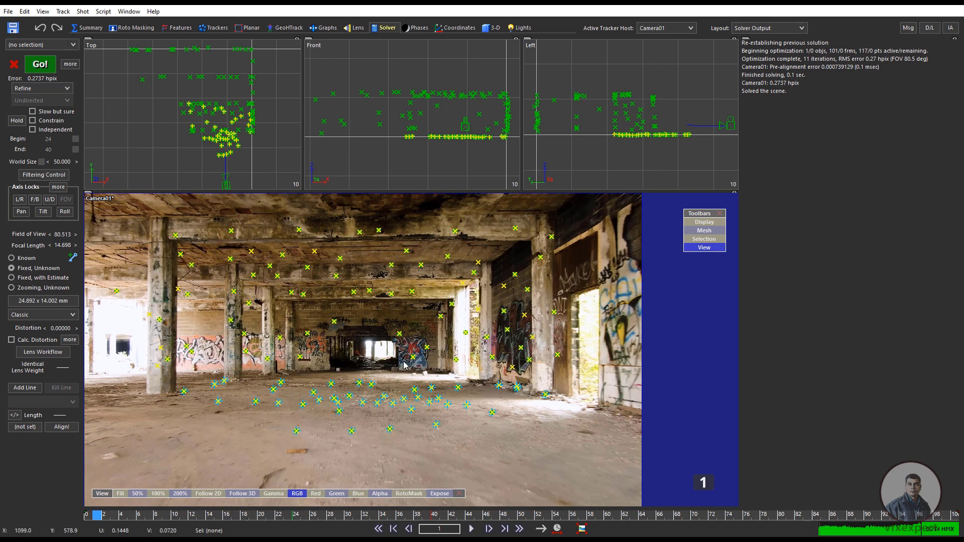
{"action": "left_click", "coordinate": [491, 28]}
{"action": "scroll", "coordinate": [386, 404], "scroll_direction": "up", "scroll_amount": 5}
{"action": "scroll", "coordinate": [390, 412], "scroll_direction": "down", "scroll_amount": 3}
{"action": "scroll", "coordinate": [355, 366], "scroll_direction": "down", "scroll_amount": 2}
{"action": "scroll", "coordinate": [387, 226], "scroll_direction": "down", "scroll_amount": 3}
{"action": "middle_click_drag", "start_coordinate": [388, 226], "coordinate": [360, 208]}
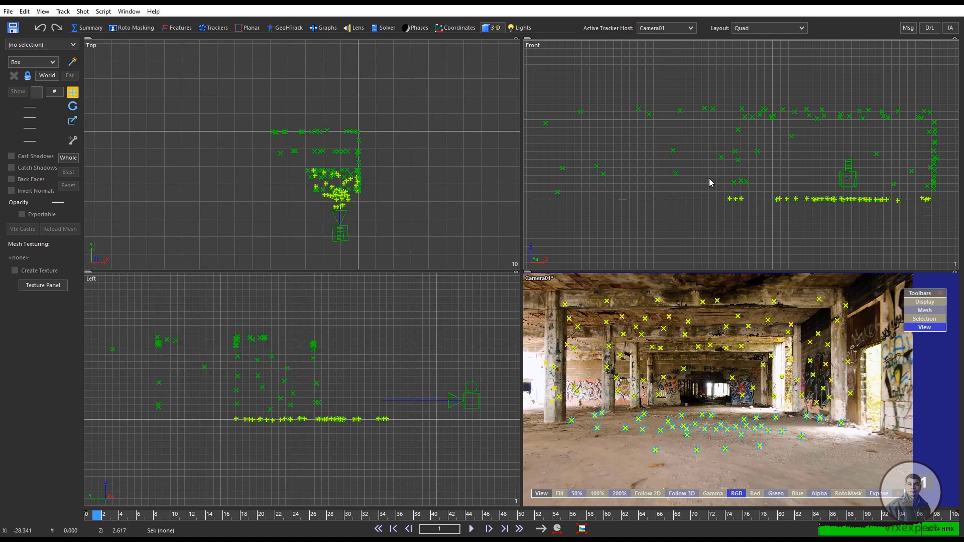
{"action": "middle_click_drag", "start_coordinate": [873, 205], "coordinate": [746, 193]}
{"action": "scroll", "coordinate": [746, 193], "scroll_direction": "up", "scroll_amount": 3}
{"action": "scroll", "coordinate": [730, 202], "scroll_direction": "down", "scroll_amount": 3}
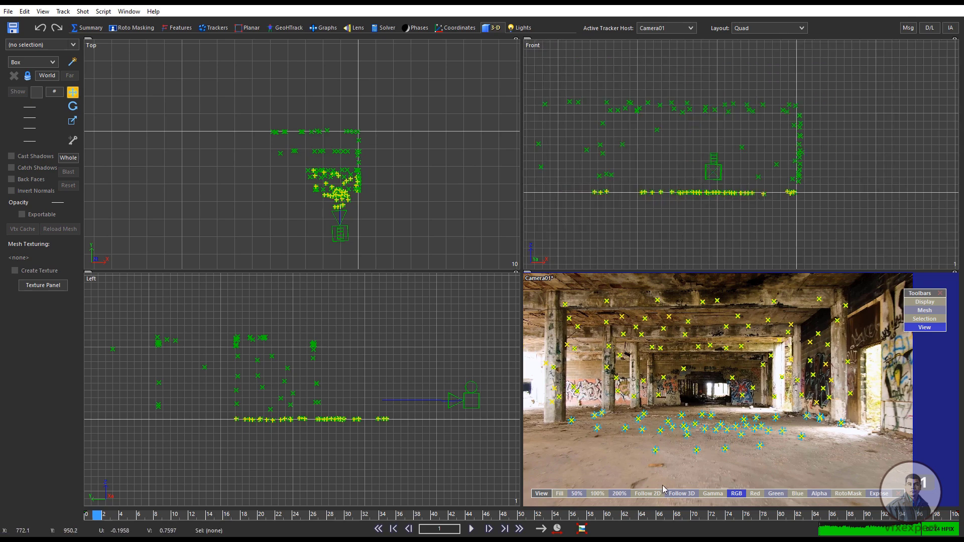
Go to frame 14 and select Tracker100 on the central floor area as the reference point for the origin.
{"action": "left_click", "coordinate": [503, 514]}
{"action": "left_click_drag", "start_coordinate": [471, 511], "coordinate": [209, 513]}
{"action": "scroll", "coordinate": [739, 430], "scroll_direction": "down", "scroll_amount": 3}
{"action": "scroll", "coordinate": [743, 412], "scroll_direction": "up", "scroll_amount": 8}
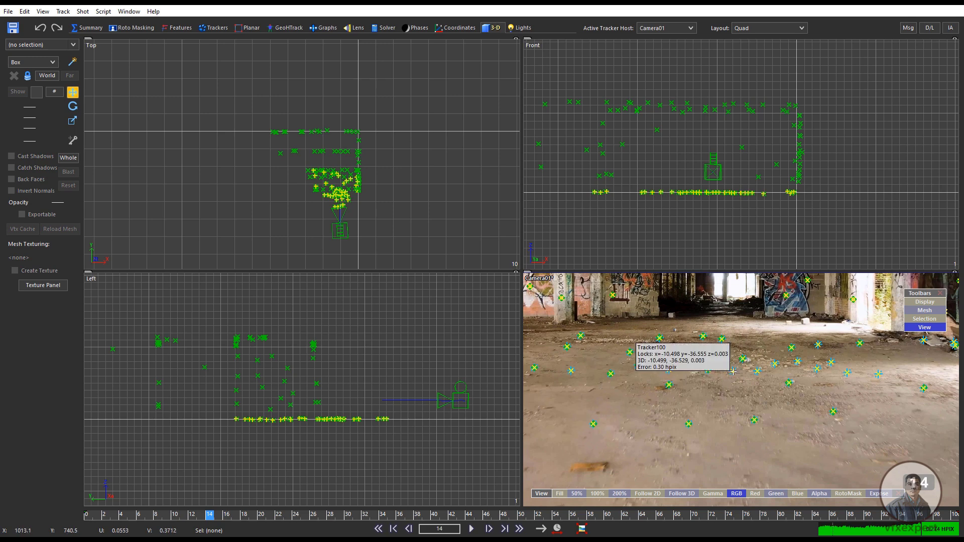
{"action": "left_click", "coordinate": [733, 372]}
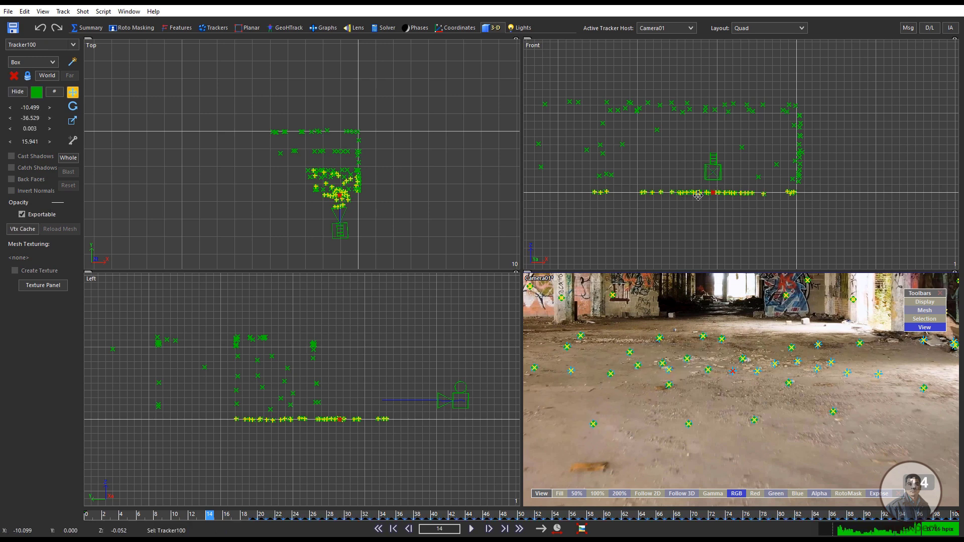
{"action": "scroll", "coordinate": [340, 426], "scroll_direction": "down", "scroll_amount": 5}
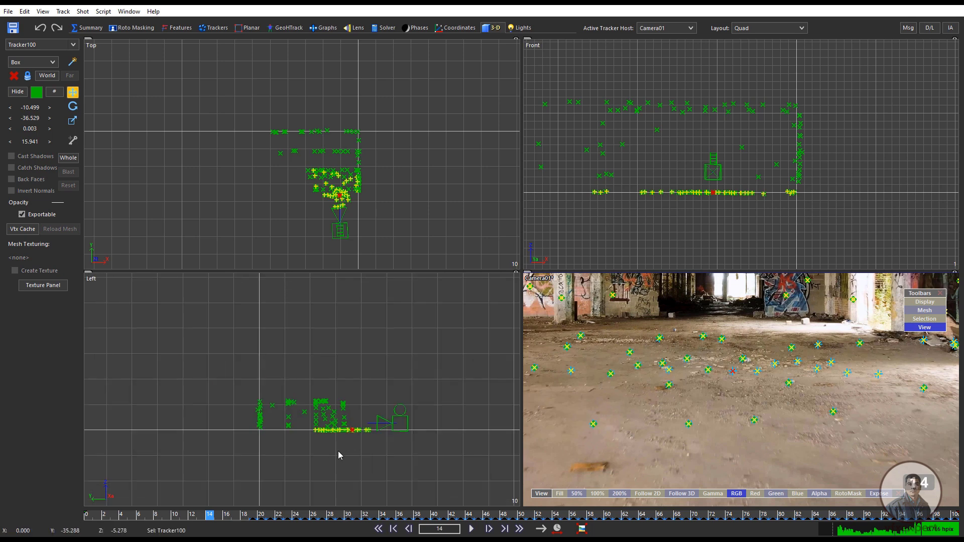
{"action": "scroll", "coordinate": [363, 427], "scroll_direction": "up", "scroll_amount": 2}
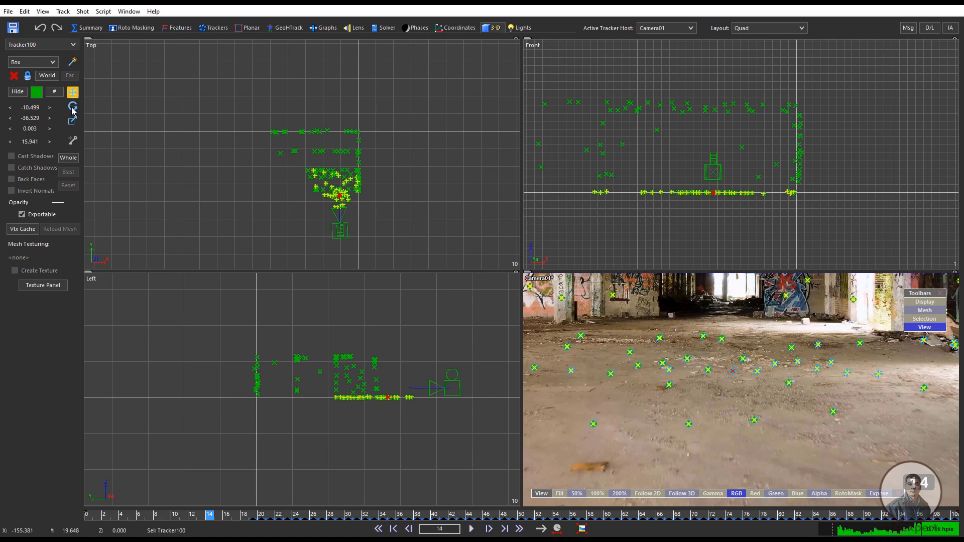
Move the whole scene along Y in the left view so Tracker100 sits near the origin, at about Y -1.7.
{"action": "left_click", "coordinate": [69, 159]}
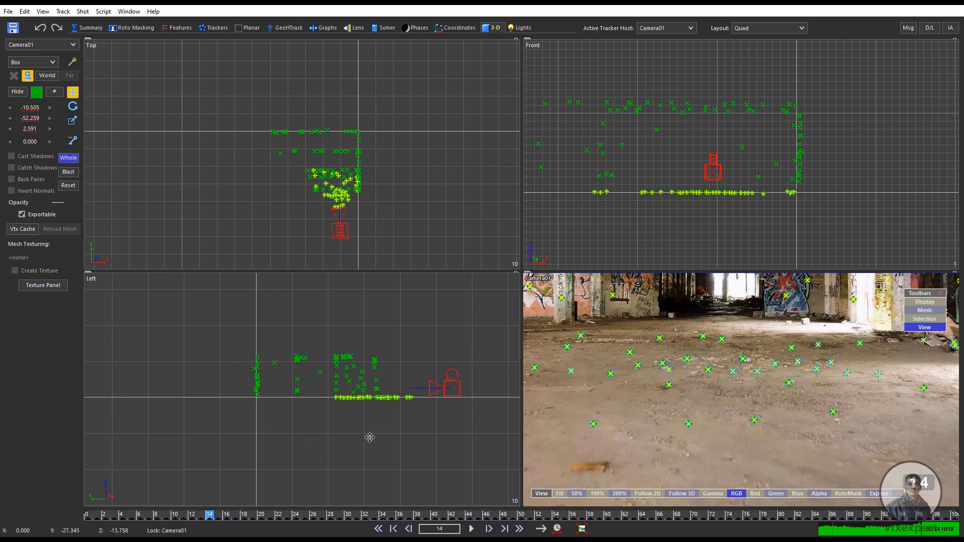
{"action": "left_click_drag", "start_coordinate": [386, 402], "coordinate": [264, 397]}
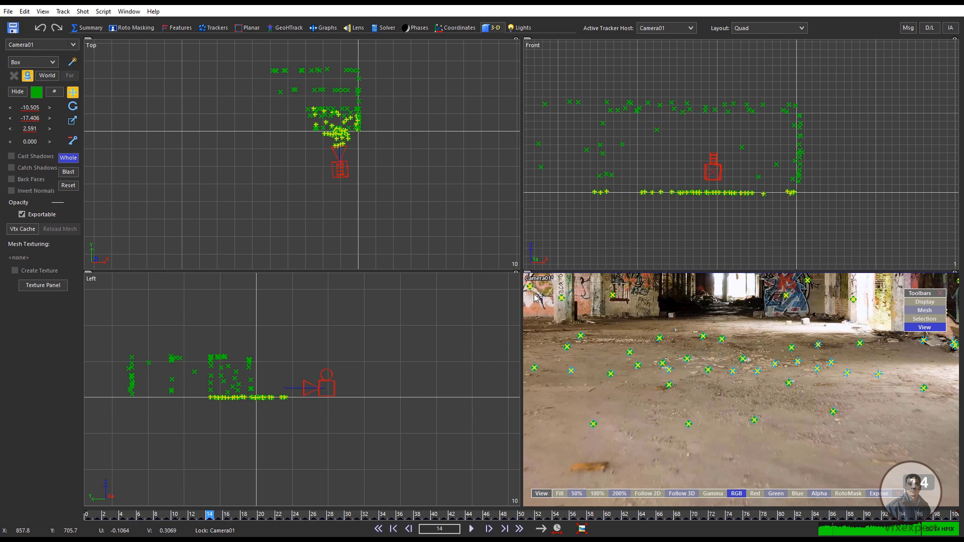
{"action": "left_click", "coordinate": [73, 161]}
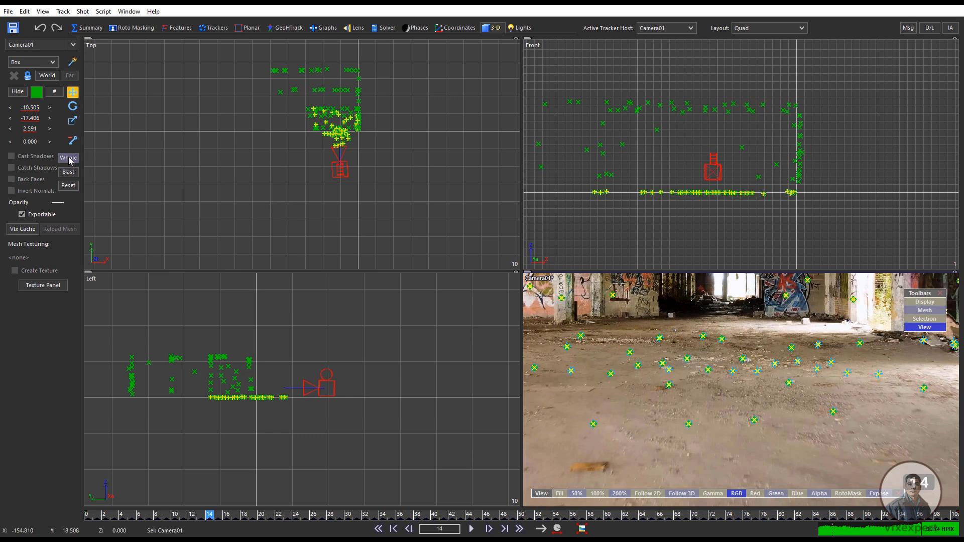
Move the whole scene along X in the front view so Tracker100 lines up with the vertical axis, at about X -0.07.
{"action": "left_click", "coordinate": [733, 372]}
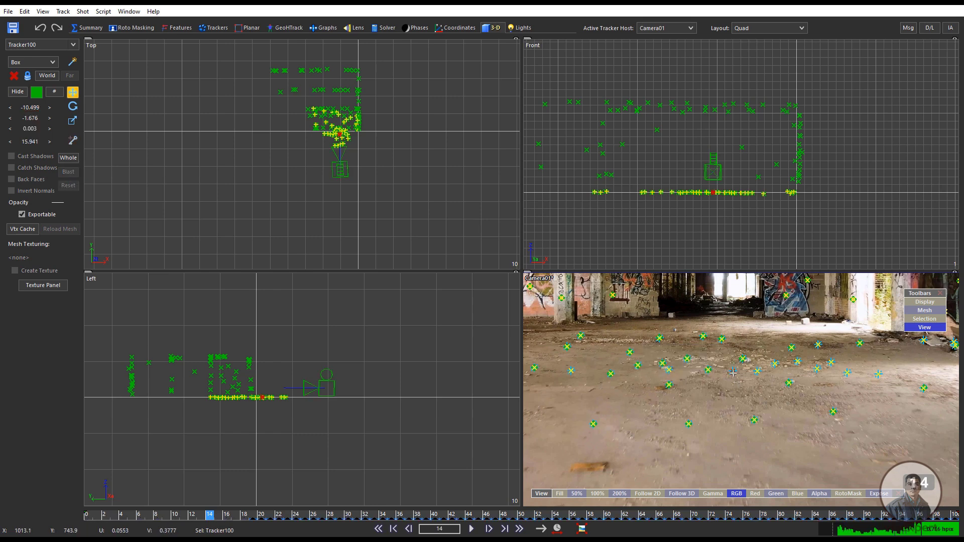
{"action": "scroll", "coordinate": [254, 399], "scroll_direction": "up", "scroll_amount": 2}
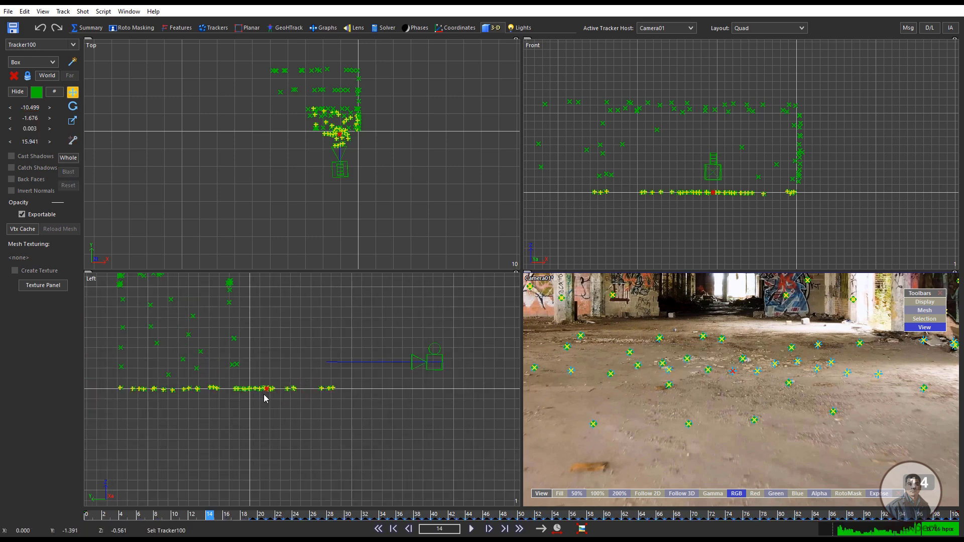
{"action": "scroll", "coordinate": [264, 396], "scroll_direction": "up", "scroll_amount": 2}
{"action": "scroll", "coordinate": [336, 129], "scroll_direction": "up", "scroll_amount": 2}
{"action": "scroll", "coordinate": [337, 129], "scroll_direction": "up", "scroll_amount": 2}
{"action": "scroll", "coordinate": [757, 198], "scroll_direction": "up", "scroll_amount": 1}
{"action": "scroll", "coordinate": [741, 174], "scroll_direction": "up", "scroll_amount": 1}
{"action": "scroll", "coordinate": [741, 174], "scroll_direction": "down", "scroll_amount": 2}
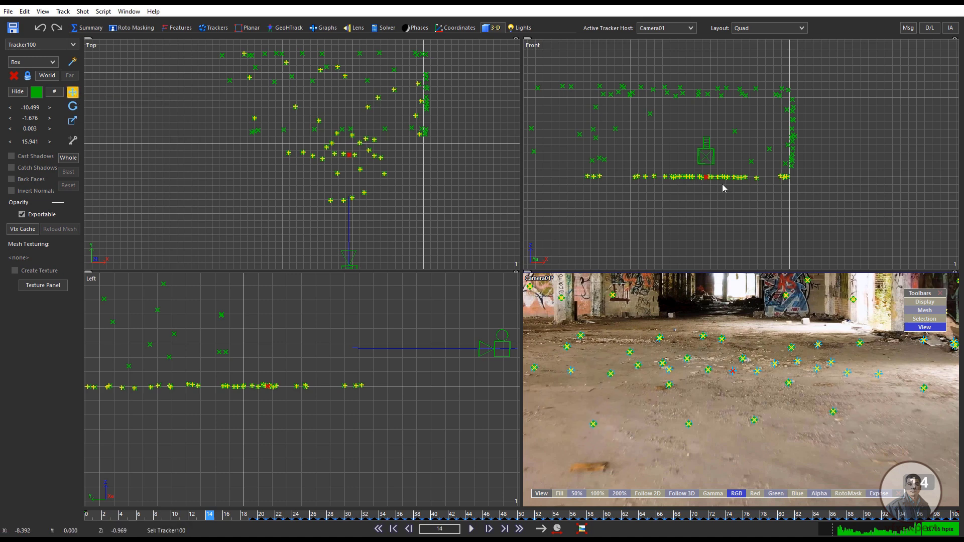
{"action": "left_click", "coordinate": [70, 159]}
{"action": "left_click_drag", "start_coordinate": [706, 156], "coordinate": [792, 177]}
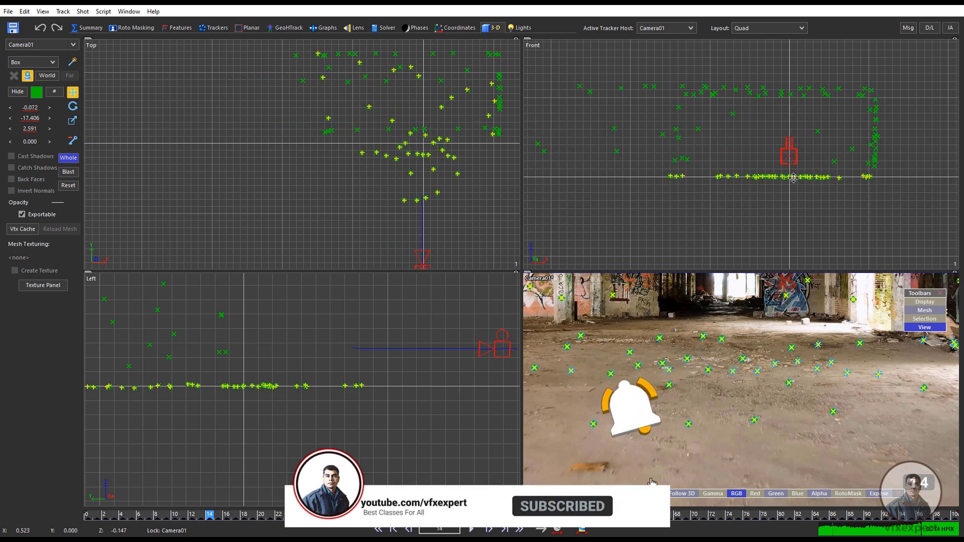
Move the whole scene along Y in the top view so Tracker100 lands on the origin, at about Y -0.18.
{"action": "left_click", "coordinate": [417, 155]}
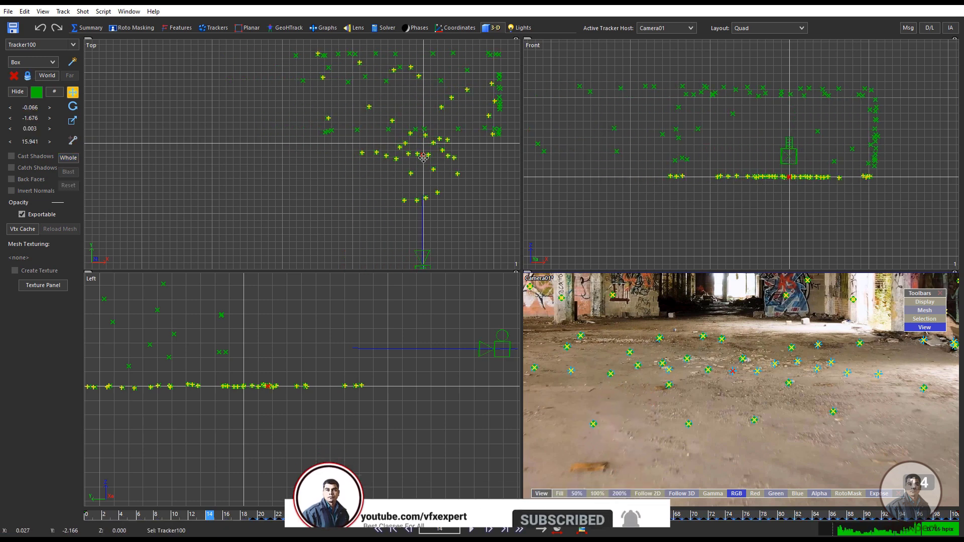
{"action": "left_click", "coordinate": [69, 157]}
{"action": "left_click_drag", "start_coordinate": [433, 159], "coordinate": [433, 149]}
{"action": "left_click", "coordinate": [424, 144]}
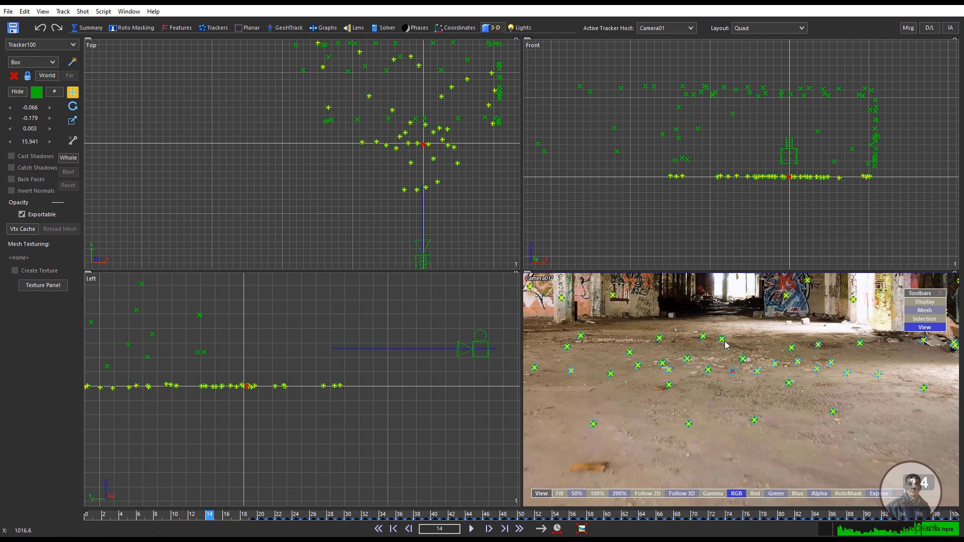
{"action": "scroll", "coordinate": [724, 213], "scroll_direction": "down", "scroll_amount": 3}
{"action": "scroll", "coordinate": [435, 176], "scroll_direction": "down", "scroll_amount": 3}
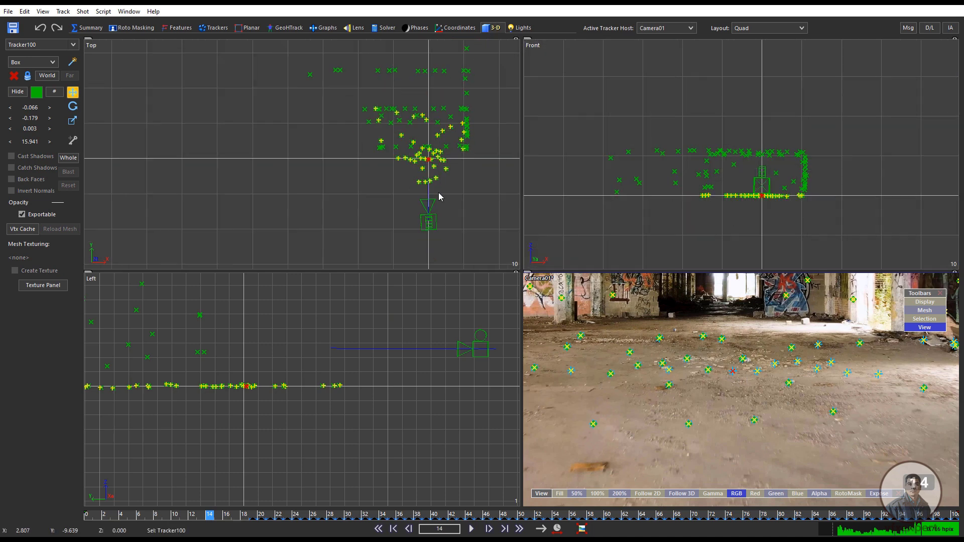
Return to frame 0 and check the scene alignment in the Quad Perspective layout with the perspective view locked to Camera01.
{"action": "scroll", "coordinate": [448, 202], "scroll_direction": "up", "scroll_amount": 2}
{"action": "scroll", "coordinate": [354, 391], "scroll_direction": "down", "scroll_amount": 2}
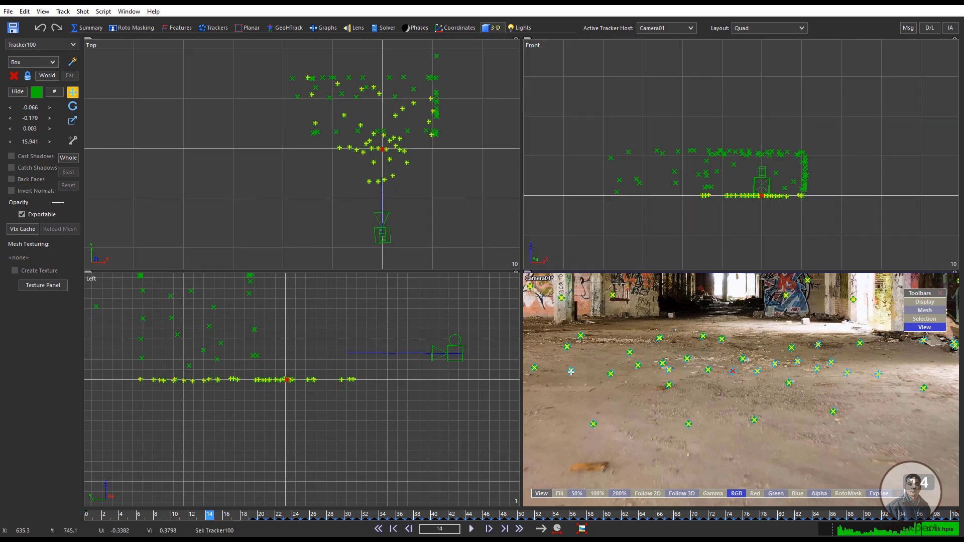
{"action": "left_click_drag", "start_coordinate": [211, 514], "coordinate": [81, 500]}
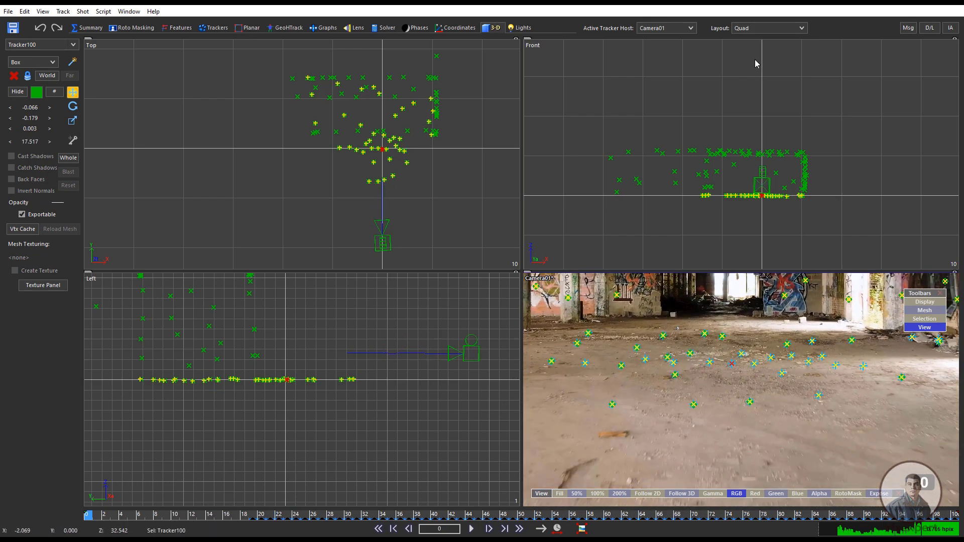
{"action": "left_click", "coordinate": [746, 28]}
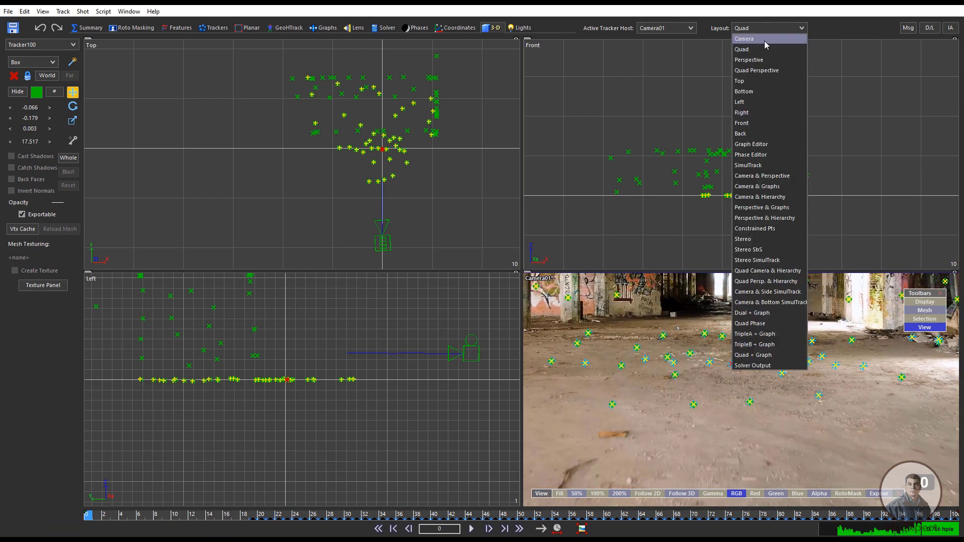
{"action": "left_click", "coordinate": [761, 70]}
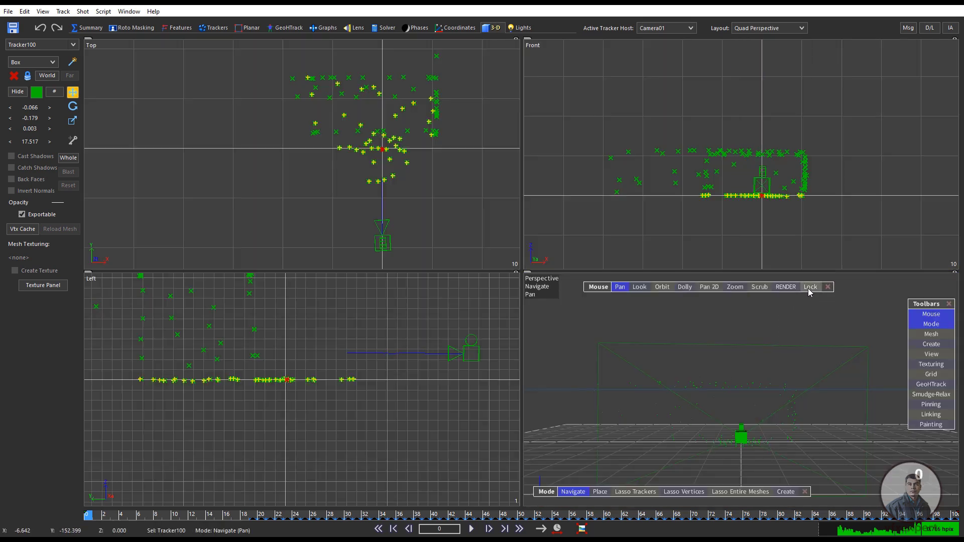
{"action": "left_click", "coordinate": [809, 289]}
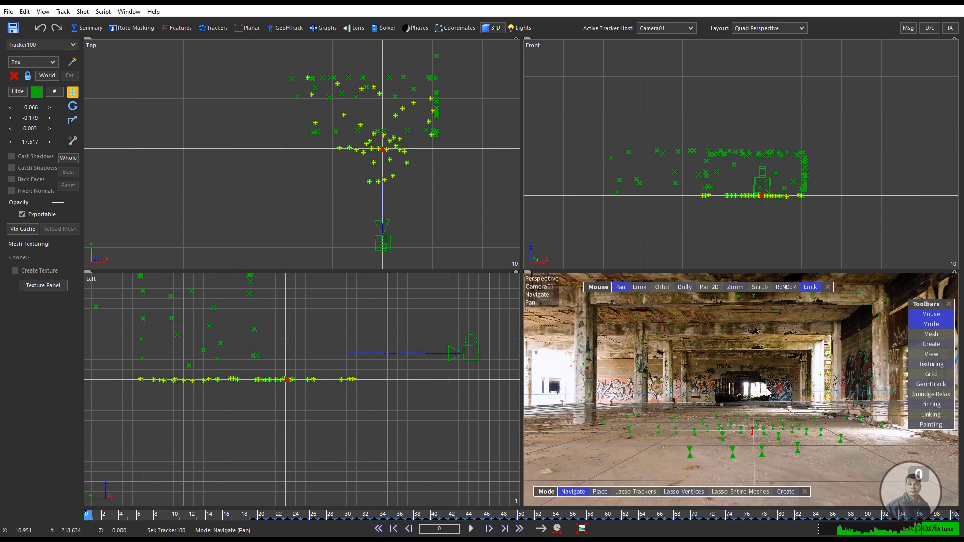
{"action": "mouse_move", "coordinate": [184, 517]}
{"action": "left_mouse_down"}
{"action": "mouse_move", "coordinate": [923, 507]}
{"action": "mouse_move", "coordinate": [753, 515]}
{"action": "mouse_move", "coordinate": [38, 508]}
{"action": "left_mouse_up"}
Save the scene in the Street folder as street_shot_v001.
{"action": "left_click", "coordinate": [8, 11]}
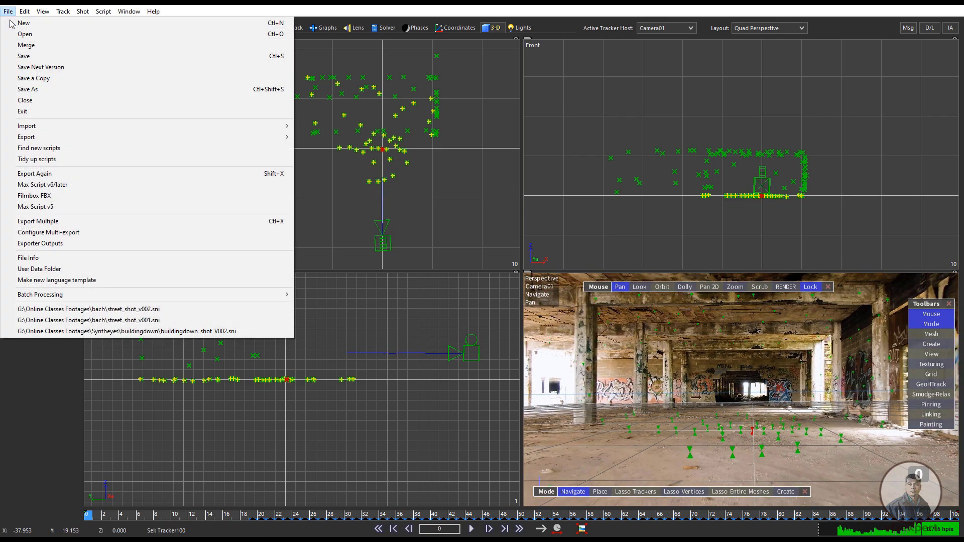
{"action": "left_click", "coordinate": [25, 56]}
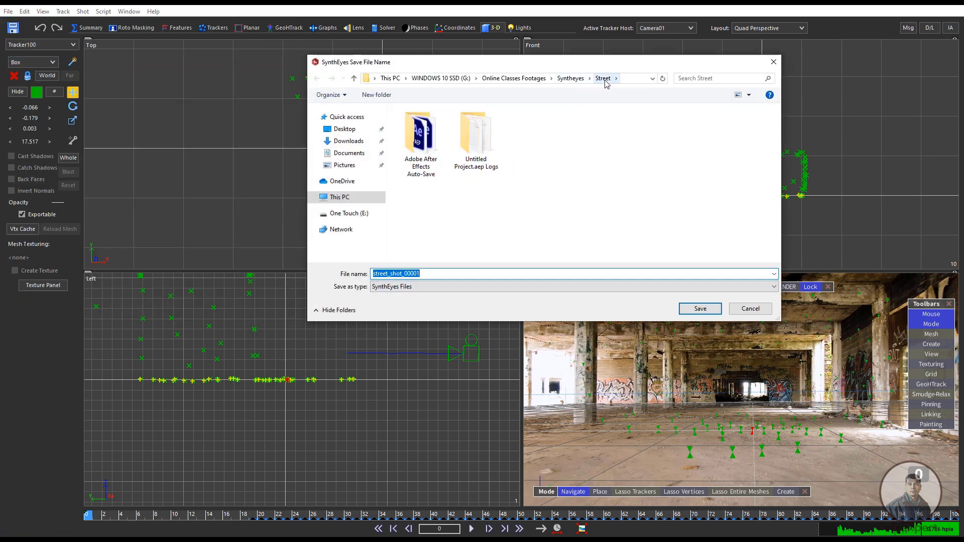
{"action": "left_click", "coordinate": [435, 273]}
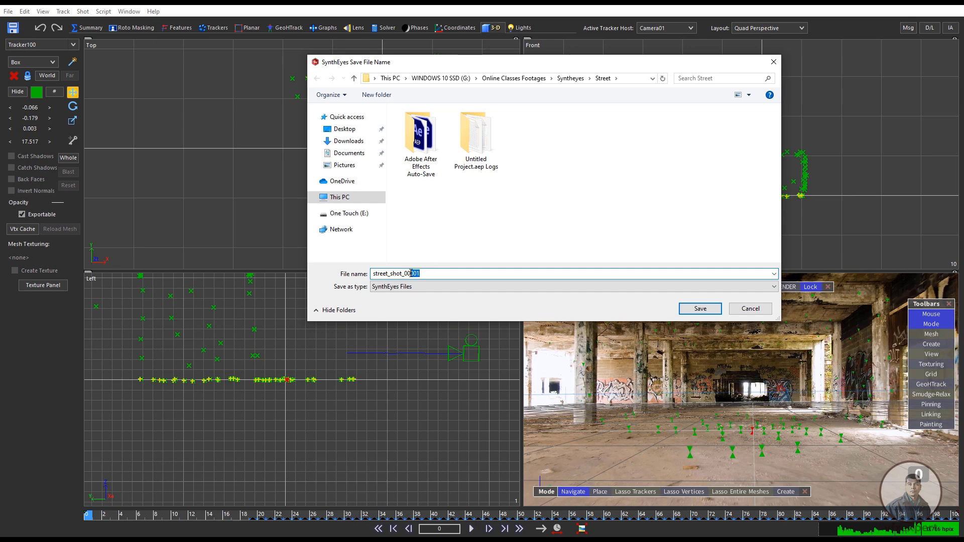
{"action": "type", "text": "0001"}
{"action": "left_click", "coordinate": [702, 311]}
Restore the Quad layout and create an Earthling mesh near the origin in the top view, at a scale of about 5.362.
{"action": "left_click", "coordinate": [791, 30]}
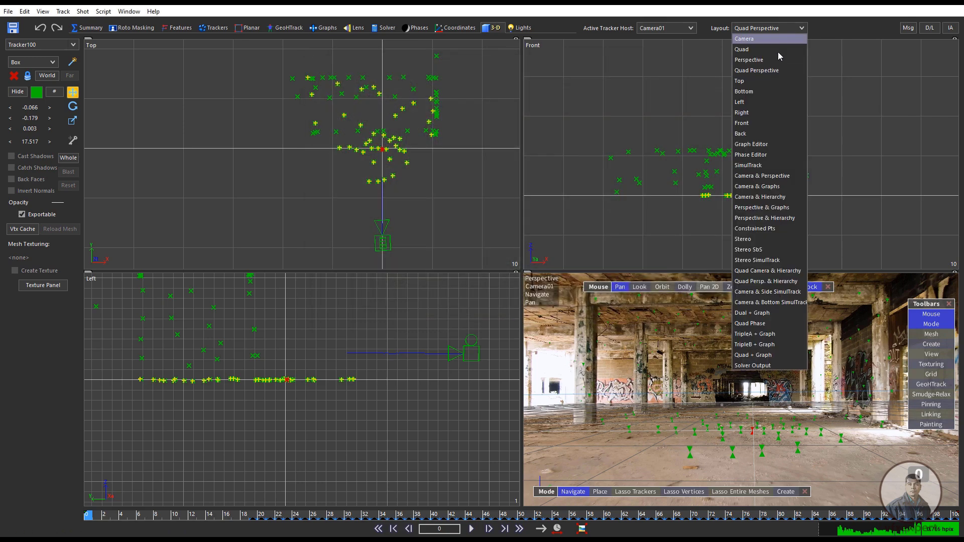
{"action": "left_click", "coordinate": [747, 50]}
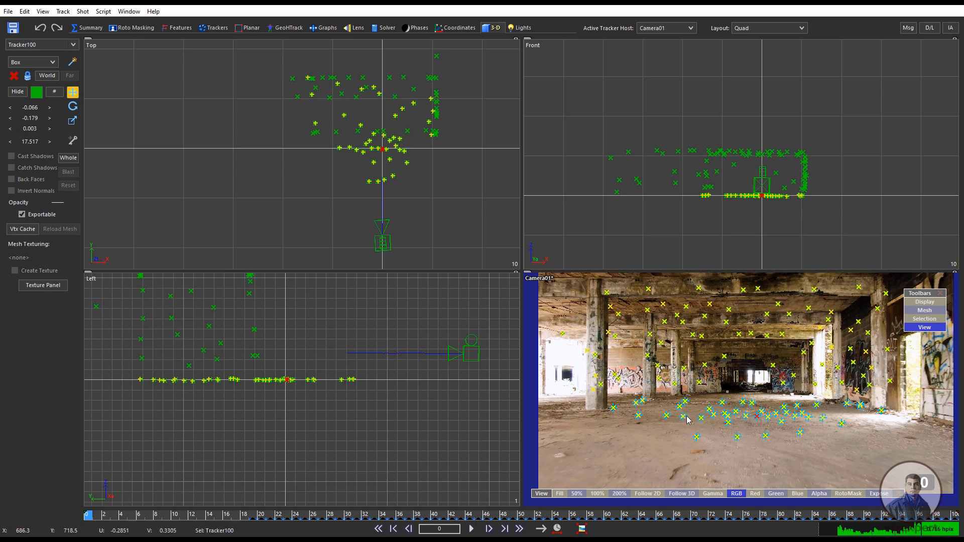
{"action": "left_click", "coordinate": [53, 62]}
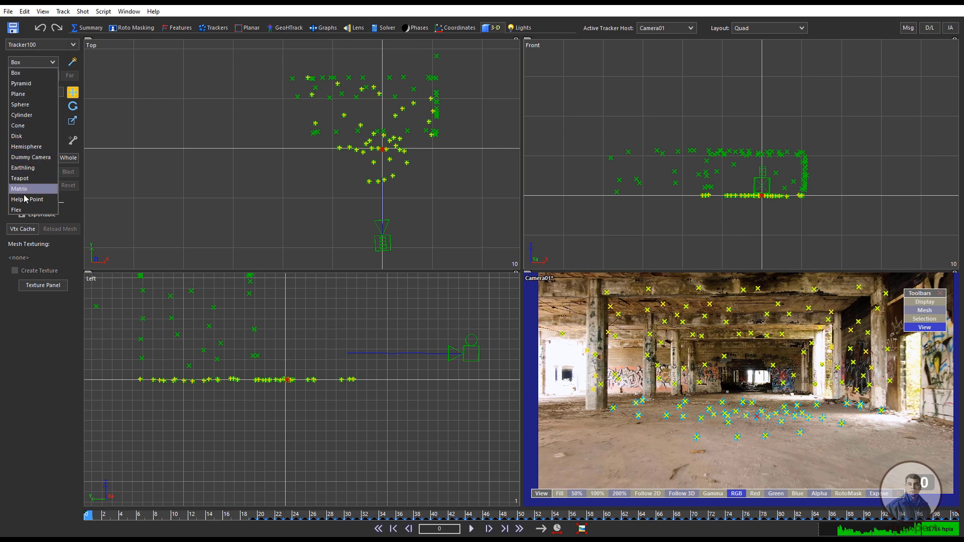
{"action": "left_click", "coordinate": [28, 168]}
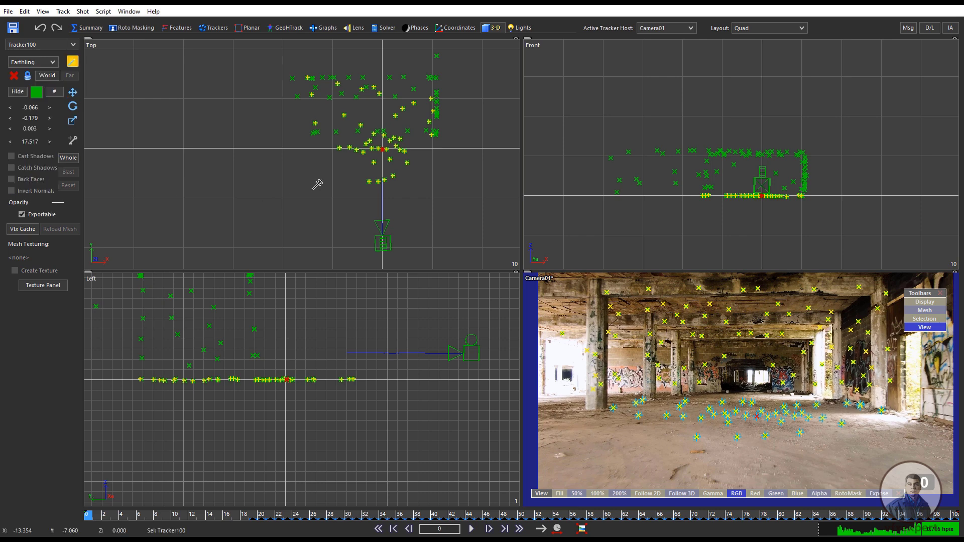
{"action": "left_click", "coordinate": [390, 142]}
{"action": "left_click_drag", "start_coordinate": [391, 142], "coordinate": [389, 126]}
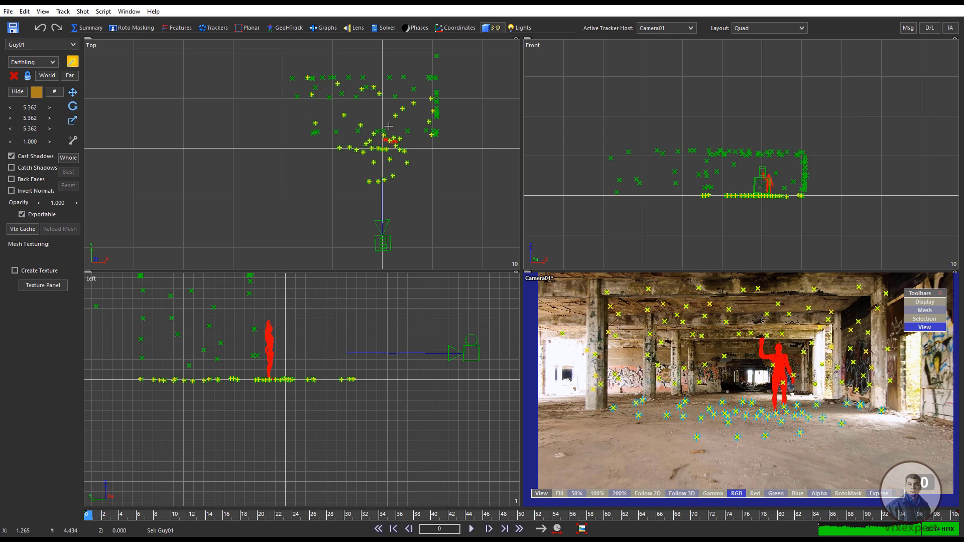
Move the Earthling figure toward the camera in the left view to about Y -1.25, and set its Z position to 0.
{"action": "left_click", "coordinate": [73, 92]}
{"action": "left_click_drag", "start_coordinate": [270, 349], "coordinate": [298, 349]}
{"action": "left_click", "coordinate": [30, 128]}
{"action": "type", "text": "0"}
{"action": "key", "text": "Return"}
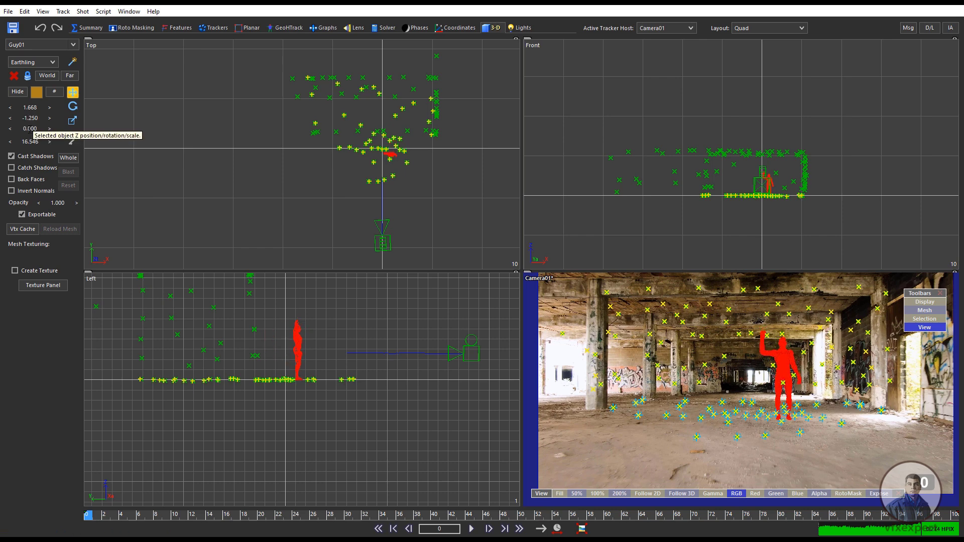
Scale the Earthling figure down uniformly to about 3.914.
{"action": "scroll", "coordinate": [819, 354], "scroll_direction": "up", "scroll_amount": 2}
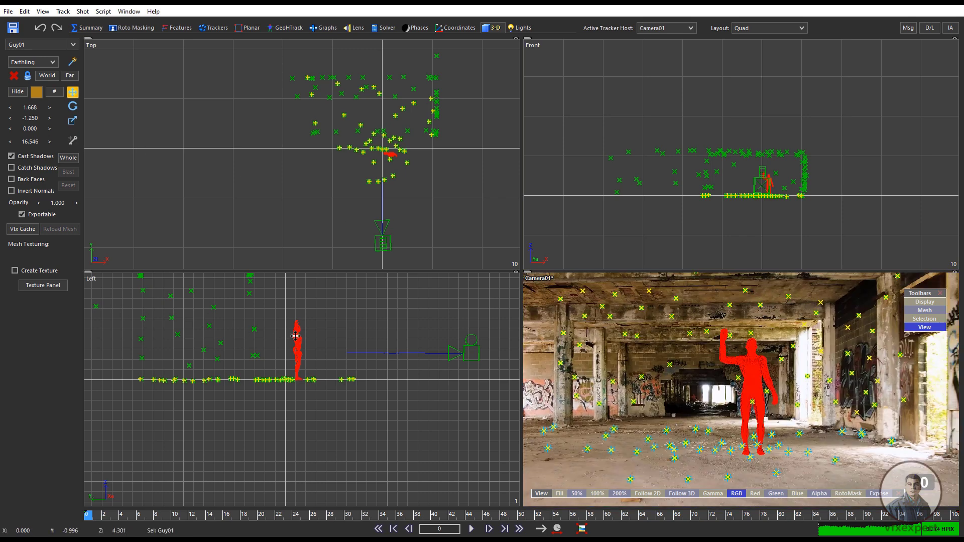
{"action": "left_click", "coordinate": [74, 122]}
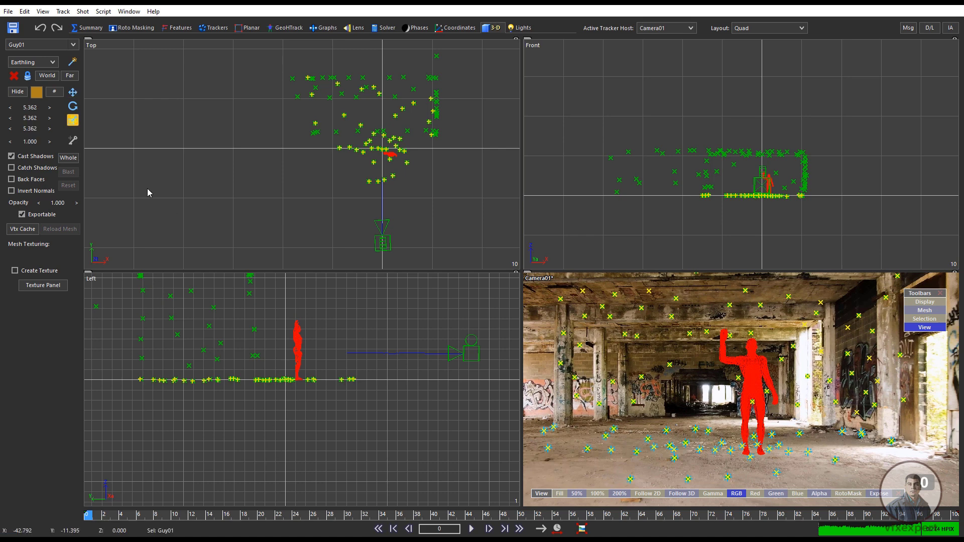
{"action": "left_click_drag", "start_coordinate": [31, 143], "coordinate": [17, 143]}
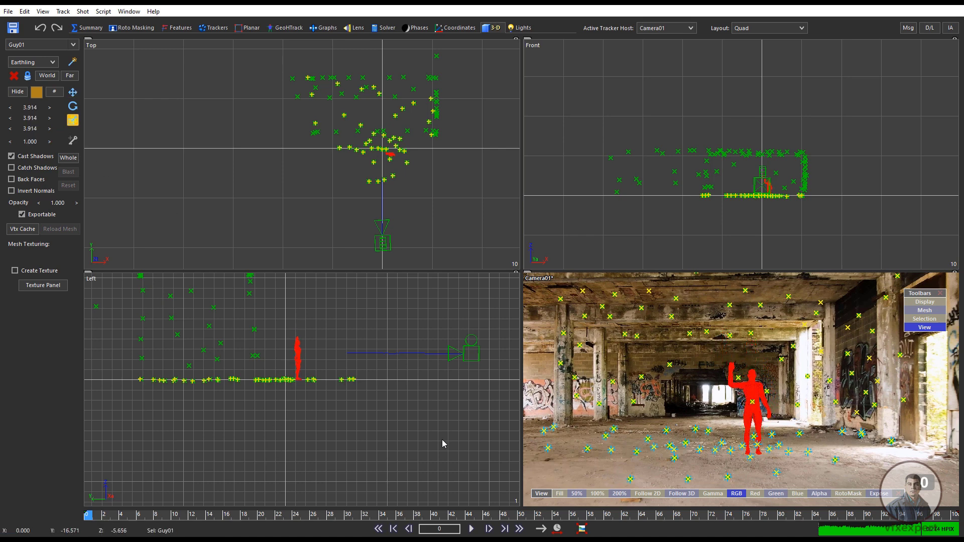
Scrub and play the shot to check how the Earthling figure sits on the floor.
{"action": "left_click", "coordinate": [400, 515]}
{"action": "left_click_drag", "start_coordinate": [400, 515], "coordinate": [175, 515]}
{"action": "key", "text": "space"}
Turn on Whole mode for Camera01 and activate the Move tool for adjusting the entire scene.
{"action": "left_click", "coordinate": [73, 107]}
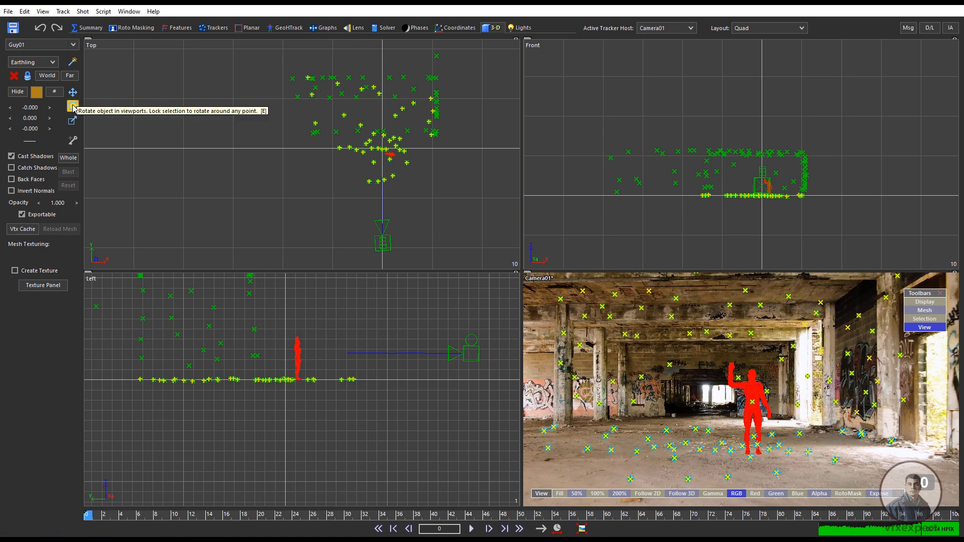
{"action": "left_click", "coordinate": [69, 159]}
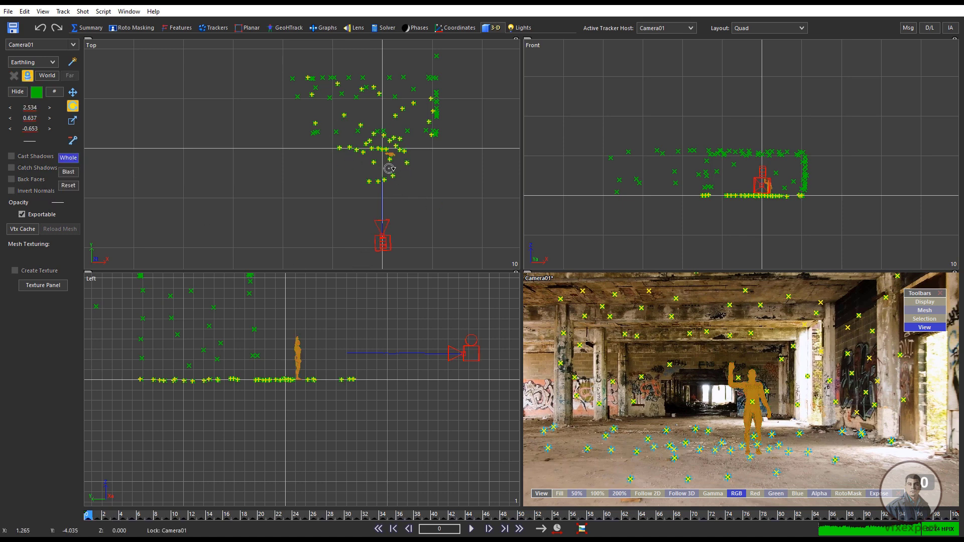
{"action": "left_click", "coordinate": [71, 93]}
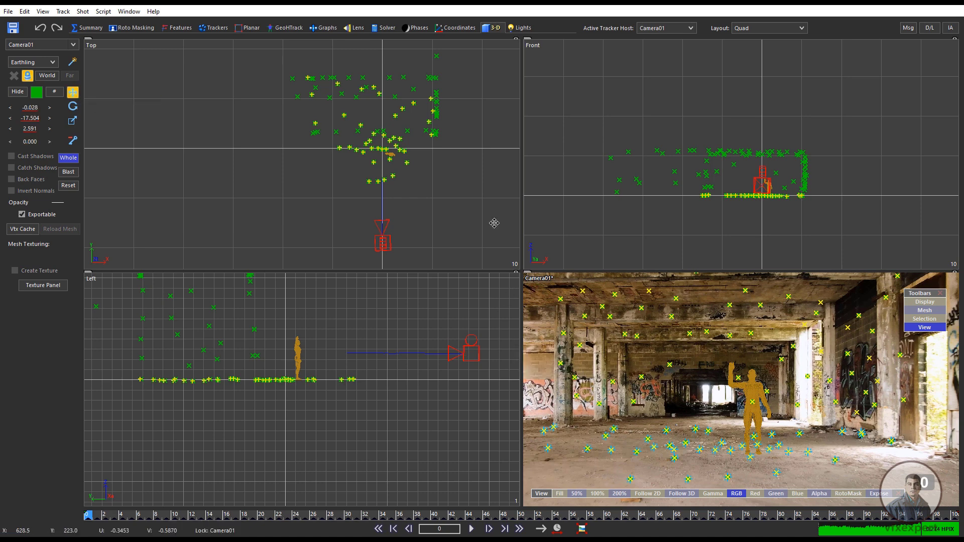
Set up a Max Script v6/later export in the Street folder with the file name street_shot_cam_v001.
{"action": "left_click", "coordinate": [9, 13]}
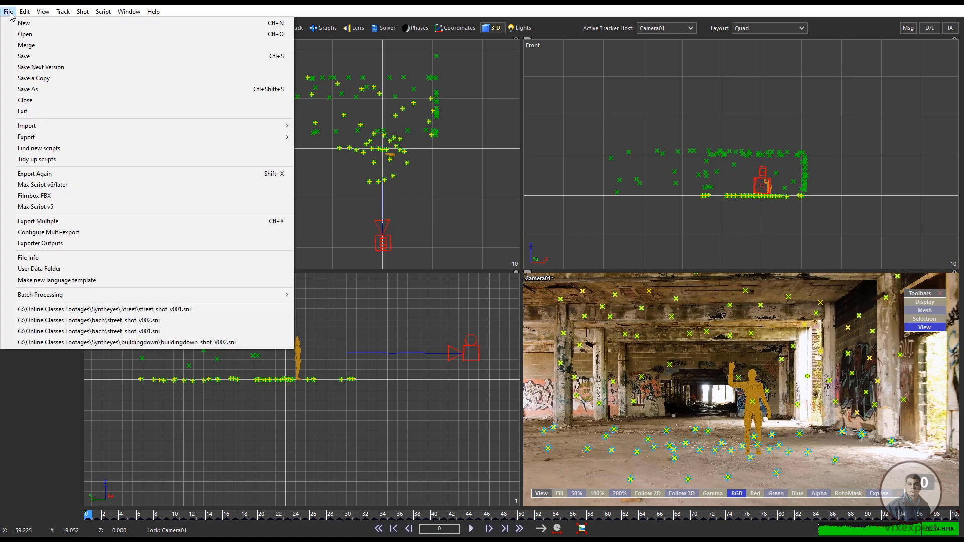
{"action": "mouse_move", "coordinate": [60, 141]}
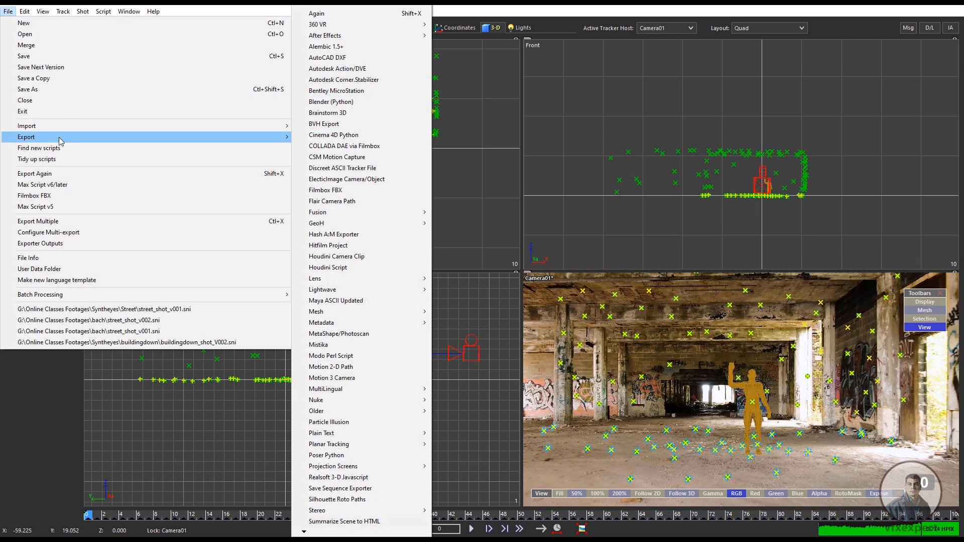
{"action": "mouse_move", "coordinate": [334, 412]}
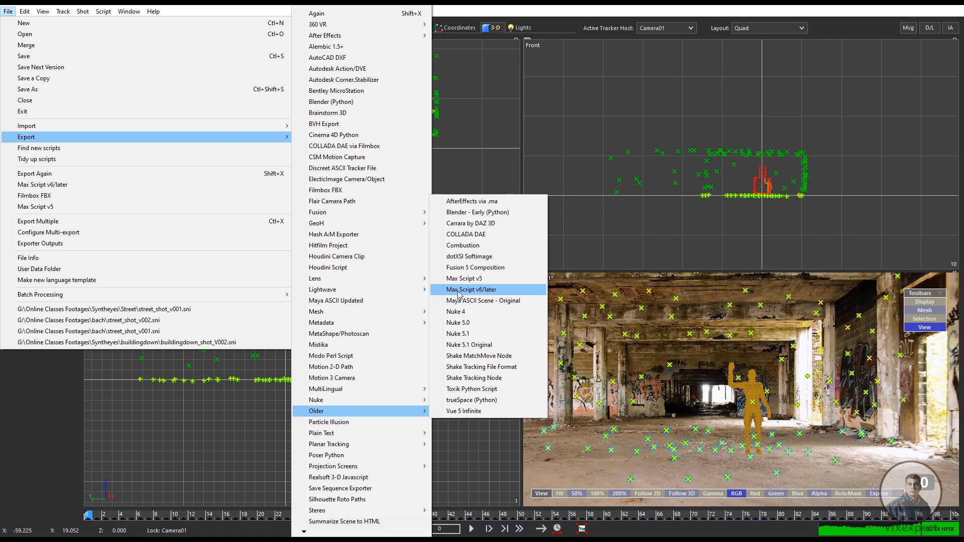
{"action": "left_click", "coordinate": [494, 291]}
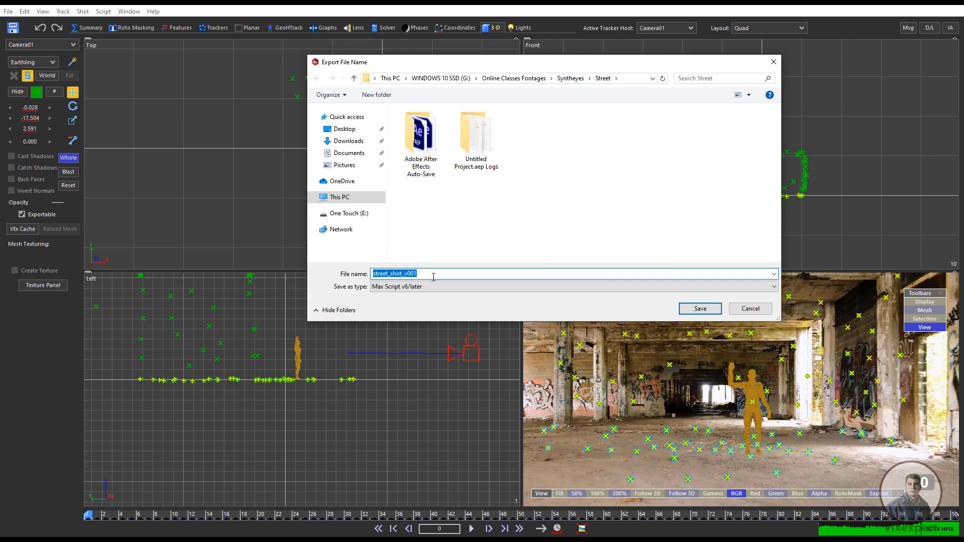
{"action": "left_click", "coordinate": [374, 276]}
{"action": "left_click", "coordinate": [701, 310]}
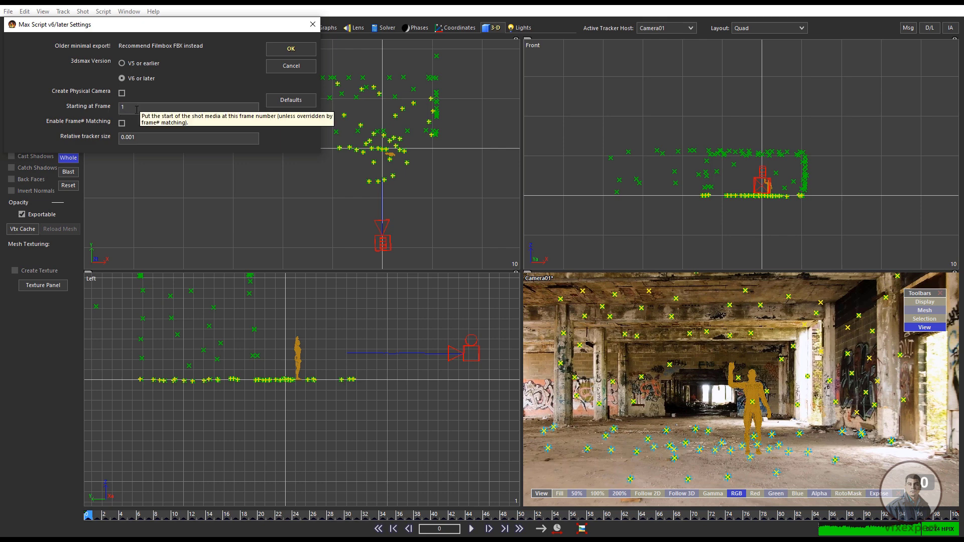
Run the Max Script export for version V6 or later starting at frame 1, and save the SynthEyes scene.
{"action": "left_click_drag", "start_coordinate": [135, 107], "coordinate": [114, 110]}
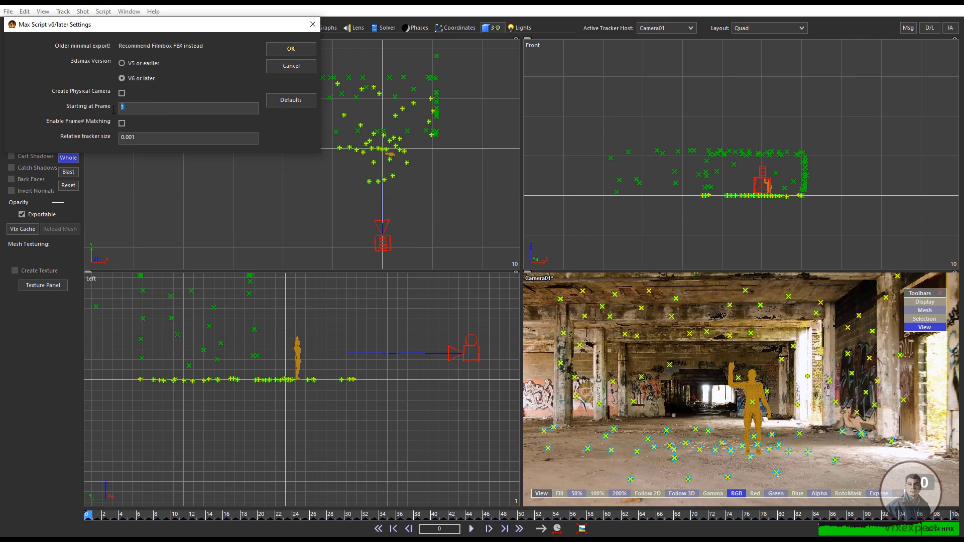
{"action": "left_click", "coordinate": [290, 53]}
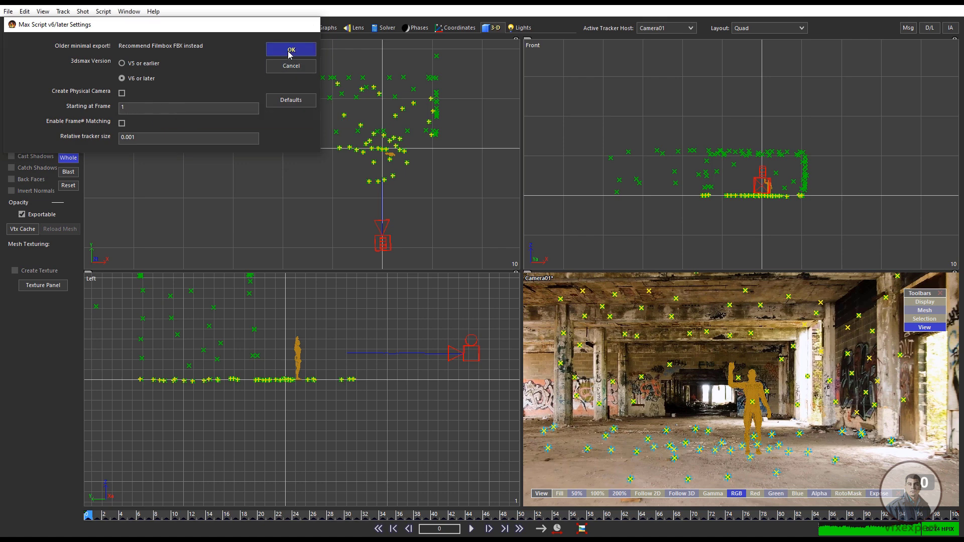
{"action": "left_click", "coordinate": [9, 12]}
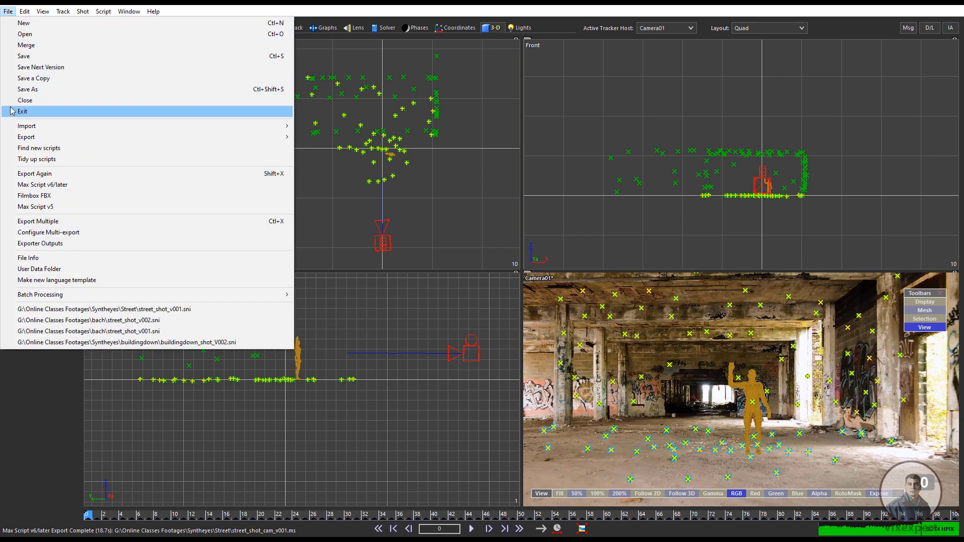
{"action": "left_click", "coordinate": [31, 56]}
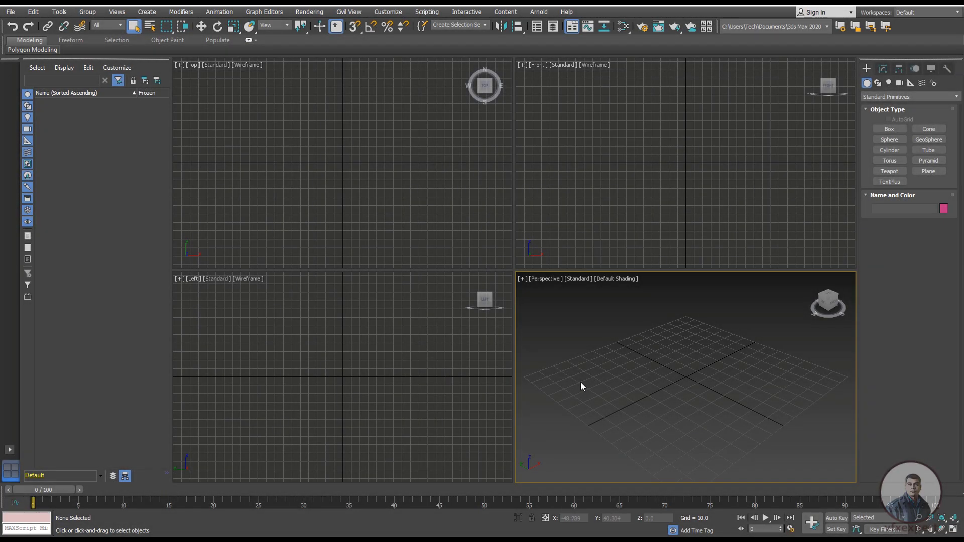
Switch to 3ds Max, open the Street folder in File Explorer, and load the street_shot_cam_v001 script into the perspective viewport.
{"action": "key", "text": "alt+Tab"}
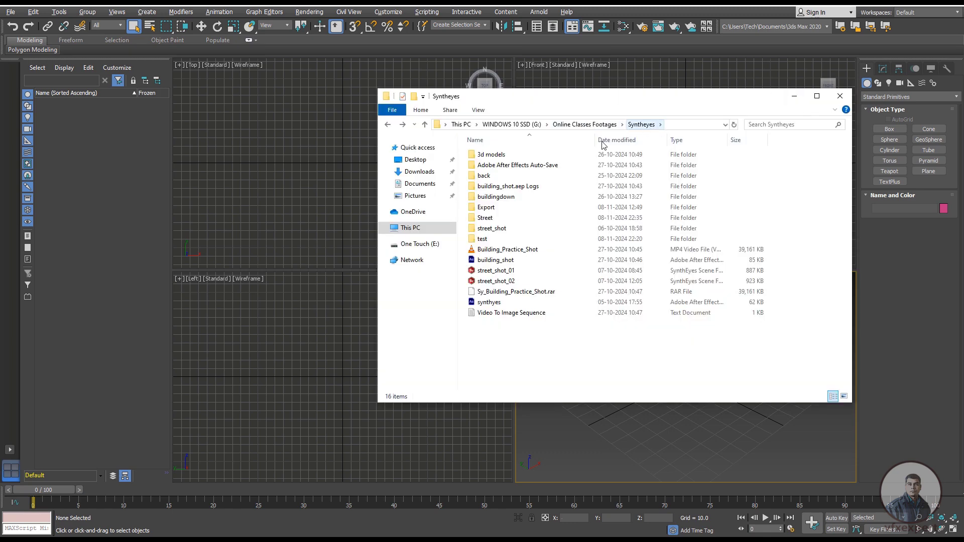
{"action": "double_click", "coordinate": [485, 218]}
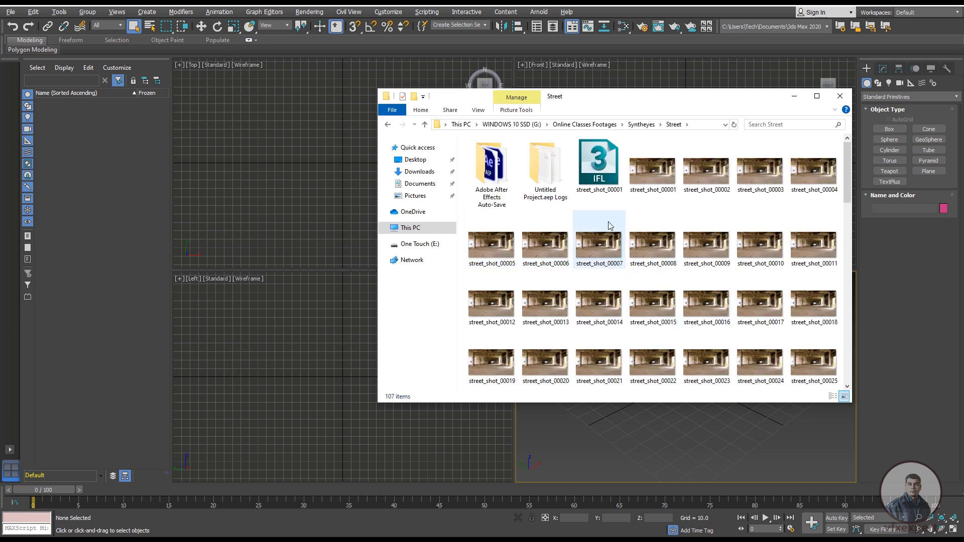
{"action": "left_click_drag", "start_coordinate": [848, 197], "coordinate": [846, 380]}
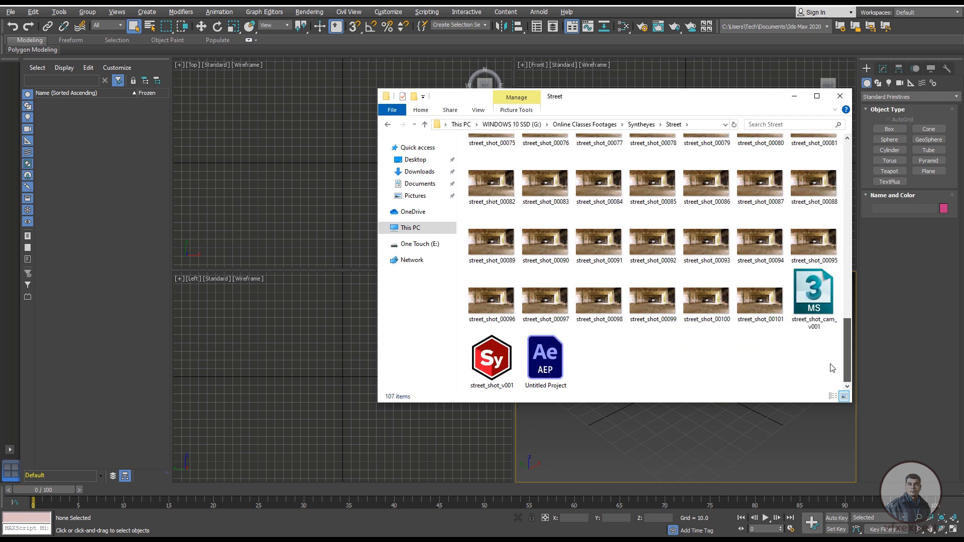
{"action": "left_click", "coordinate": [821, 307]}
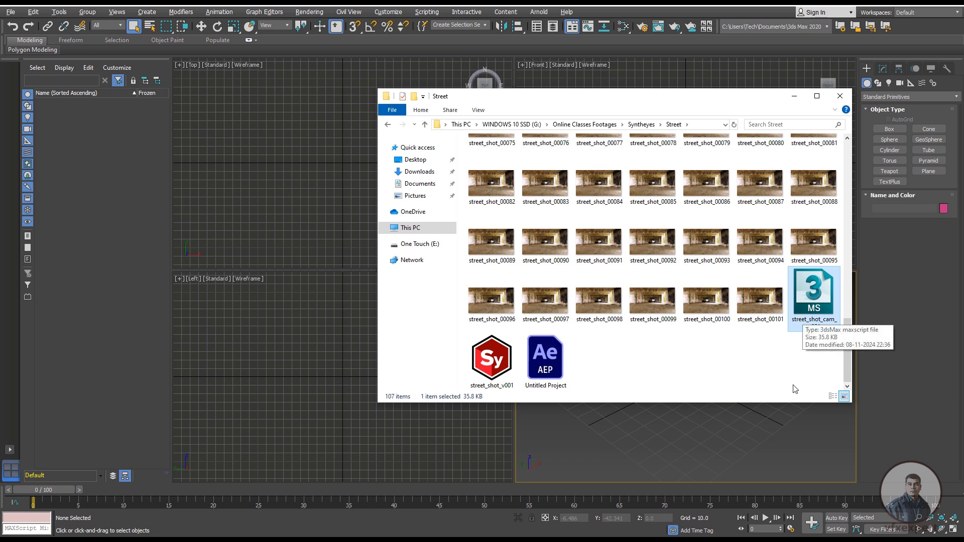
{"action": "left_click_drag", "start_coordinate": [763, 99], "coordinate": [441, 73]}
{"action": "left_click_drag", "start_coordinate": [493, 266], "coordinate": [719, 396]}
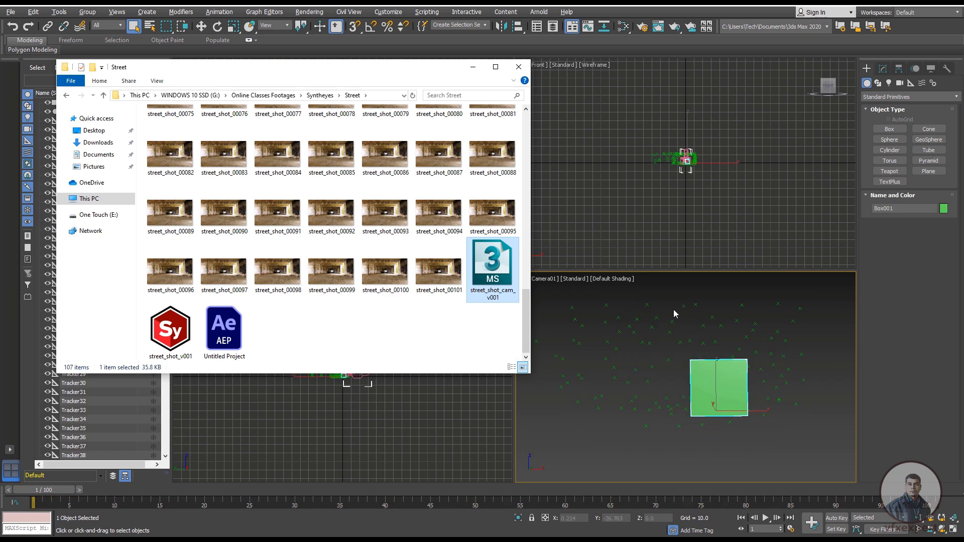
{"action": "left_click_drag", "start_coordinate": [414, 64], "coordinate": [393, 54]}
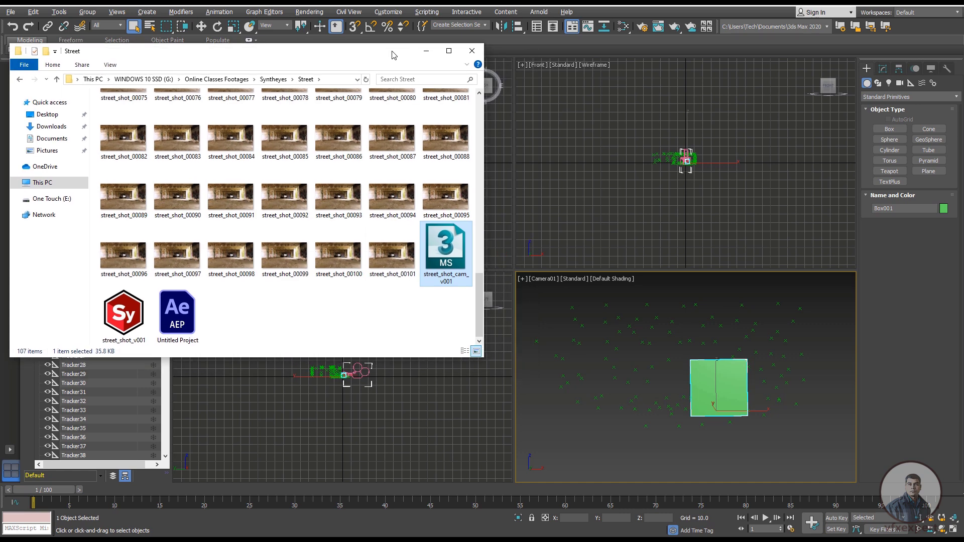
Minimize the Street folder window, scrub the imported scene, and delete the Guy01 box.
{"action": "left_click", "coordinate": [426, 52]}
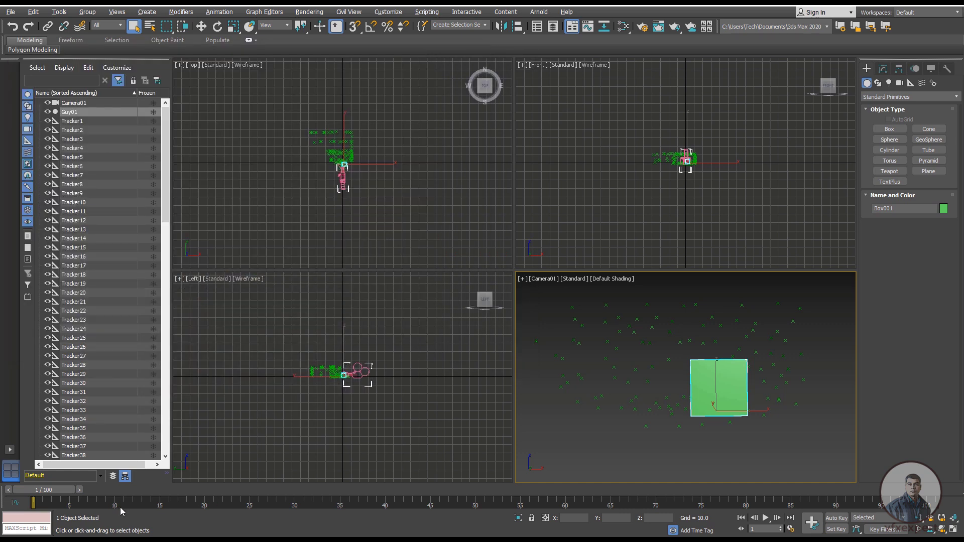
{"action": "left_click_drag", "start_coordinate": [62, 488], "coordinate": [319, 468]}
{"action": "key", "text": "q"}
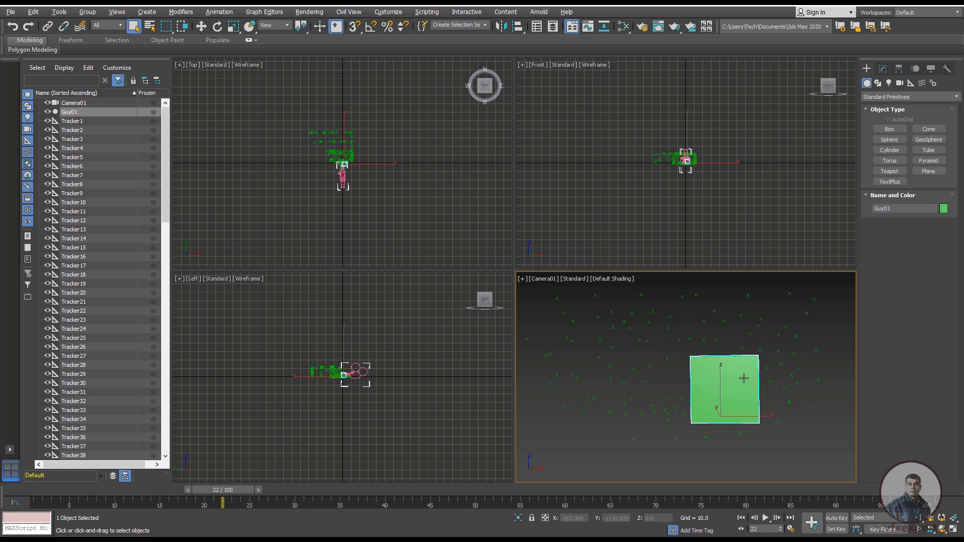
{"action": "key", "text": "Delete"}
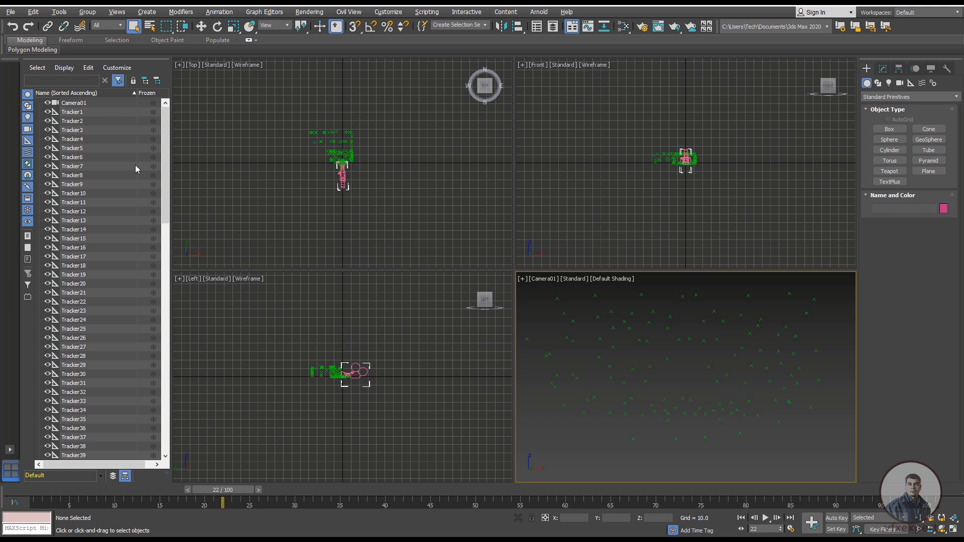
Select Camera01 to inspect it, scrub to frame 42, and look through Camera01 in the shaded viewport.
{"action": "left_click", "coordinate": [72, 104]}
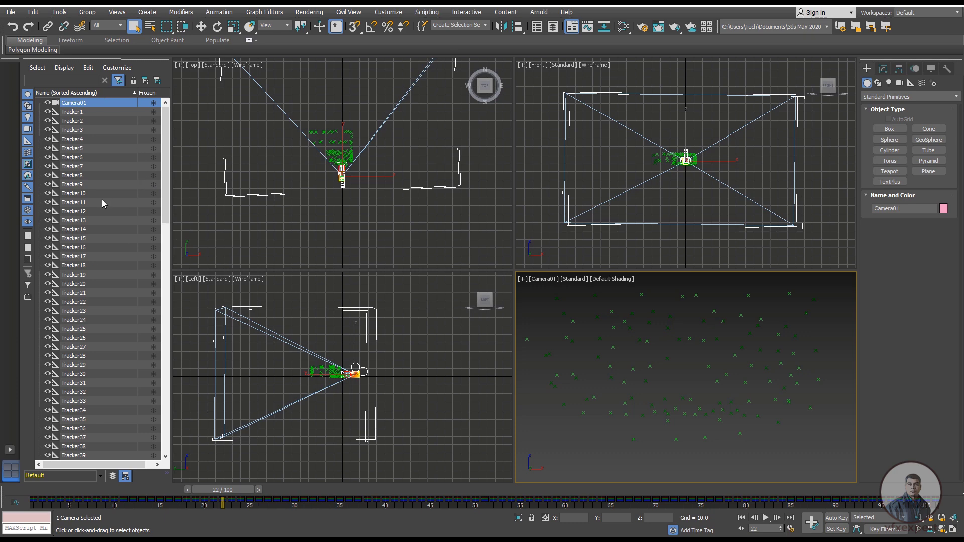
{"action": "left_click", "coordinate": [576, 447]}
{"action": "left_click_drag", "start_coordinate": [236, 490], "coordinate": [377, 500]}
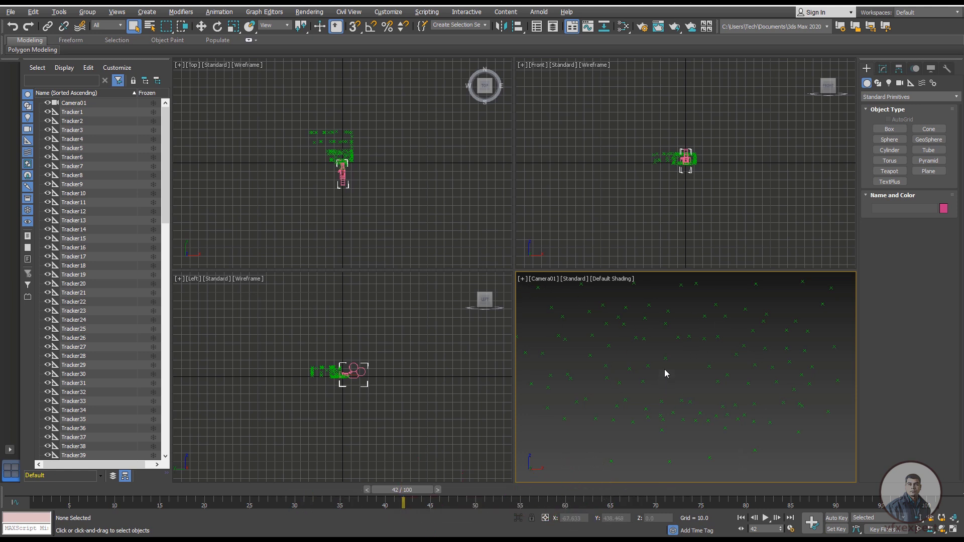
{"action": "left_click", "coordinate": [544, 279]}
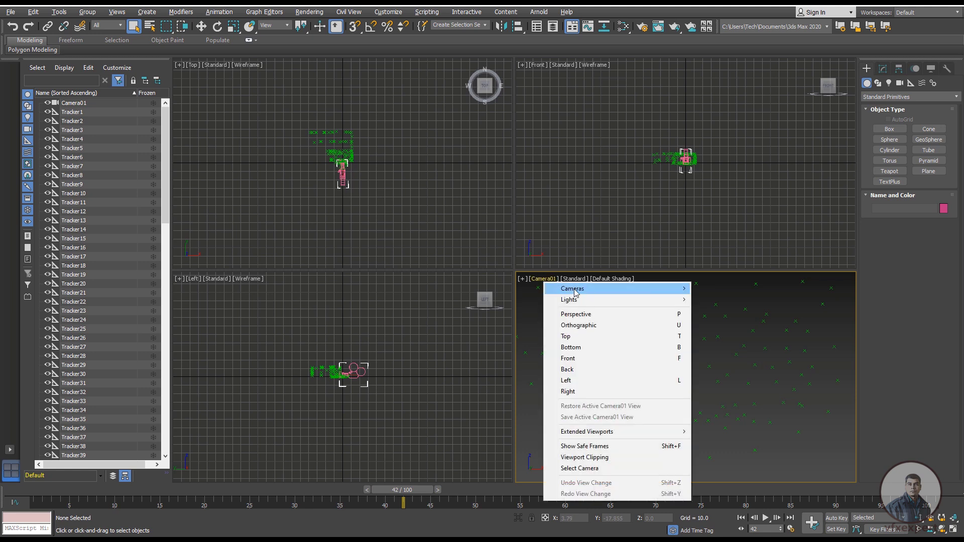
{"action": "mouse_move", "coordinate": [597, 291]}
{"action": "left_click", "coordinate": [728, 288]}
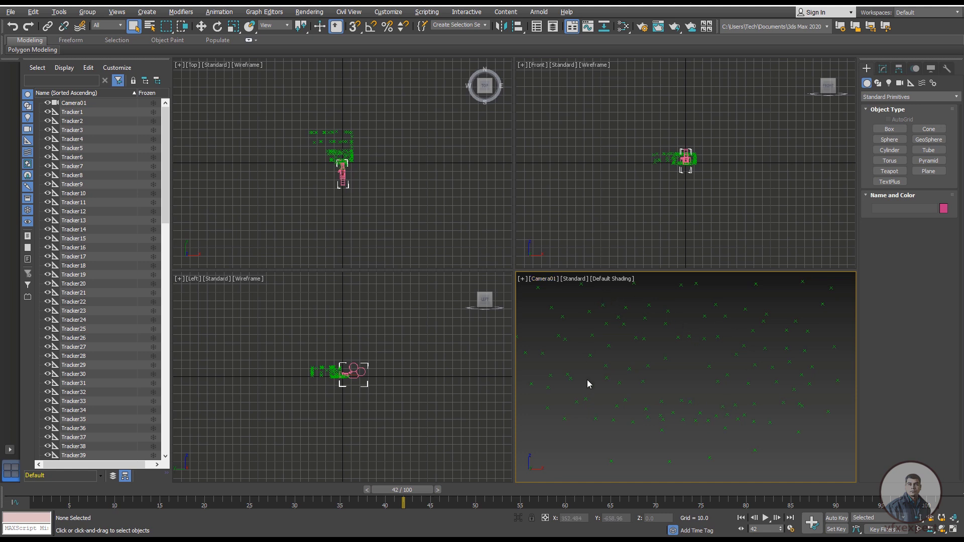
Configure the camera viewport background to use files, loading street_shot_00001 as an image sequence with start frame 0 and end frame 100.
{"action": "left_click", "coordinate": [523, 279]}
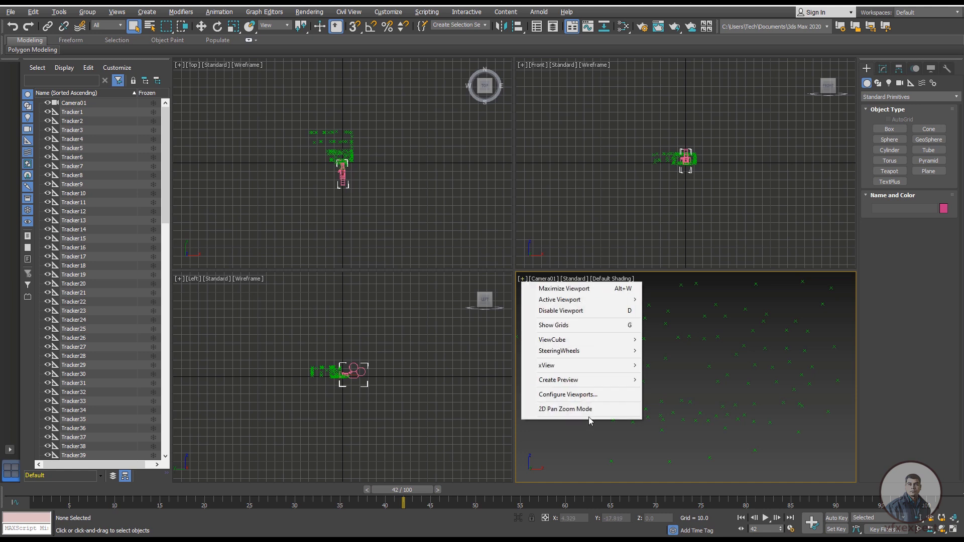
{"action": "left_click", "coordinate": [575, 395]}
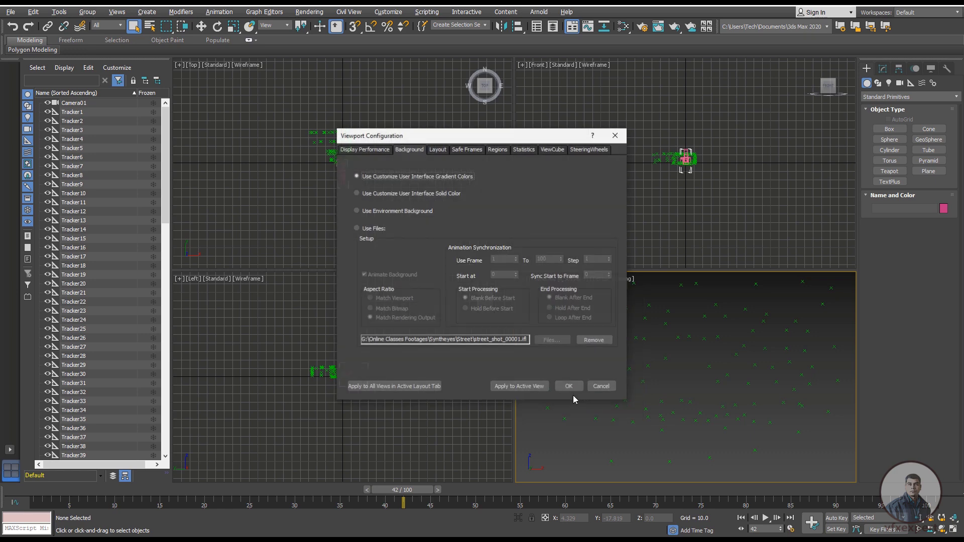
{"action": "left_click", "coordinate": [366, 229]}
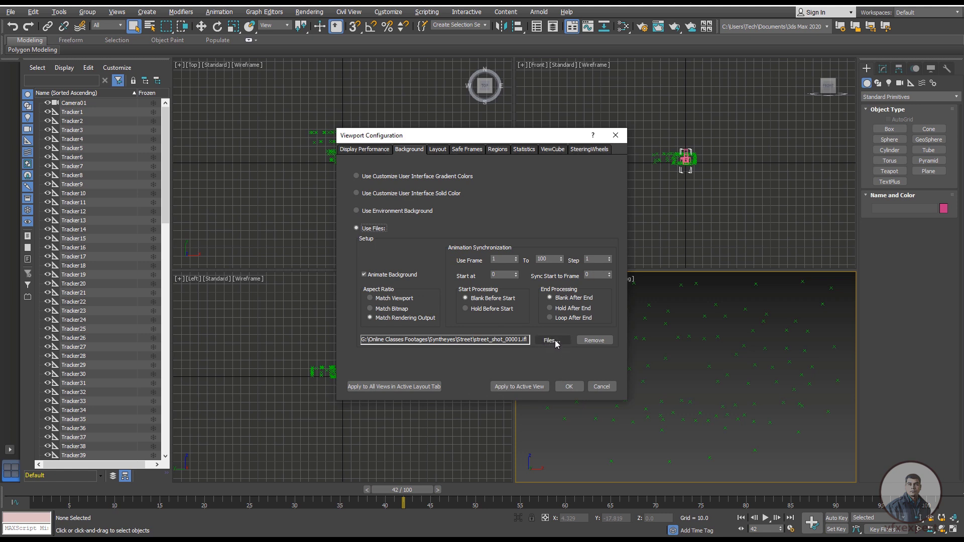
{"action": "left_click", "coordinate": [554, 343]}
{"action": "left_click", "coordinate": [556, 343]}
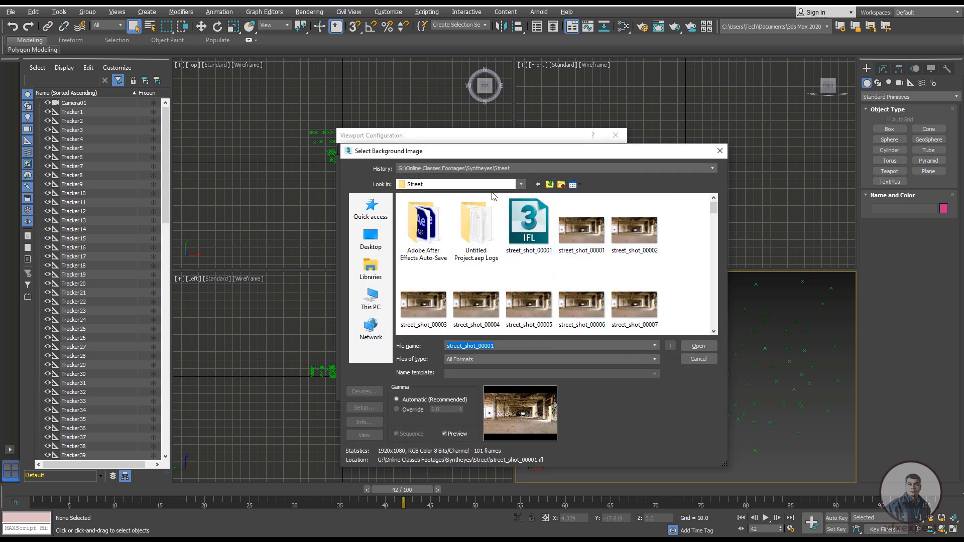
{"action": "left_click", "coordinate": [591, 232]}
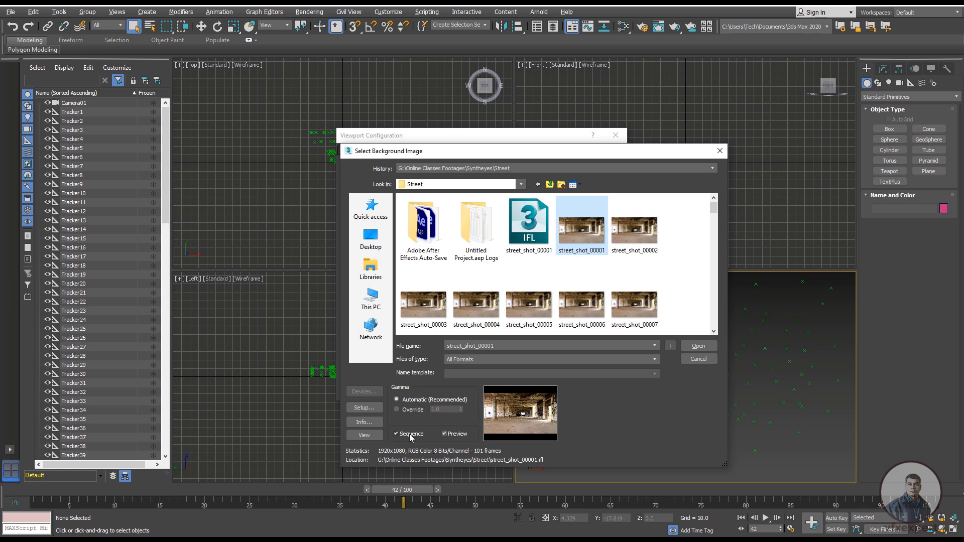
{"action": "left_click", "coordinate": [699, 347]}
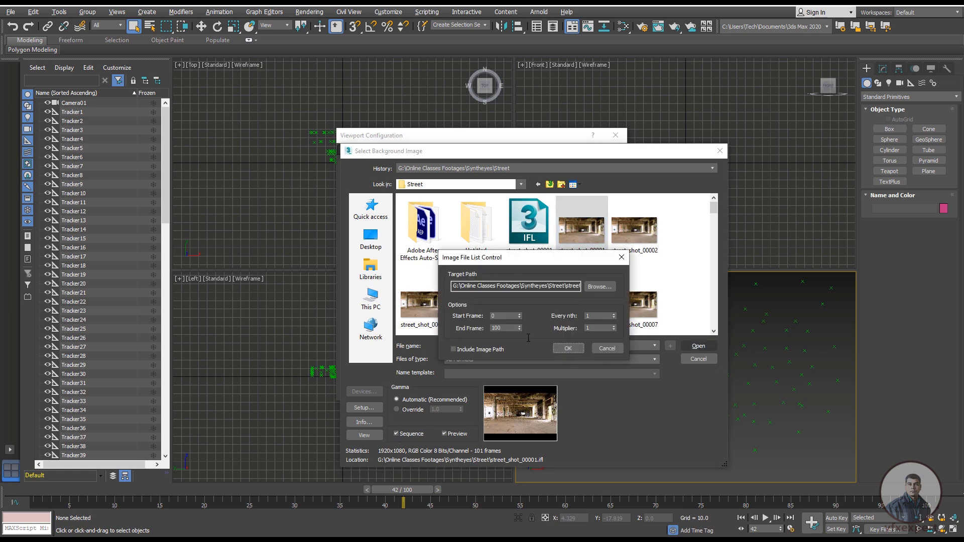
{"action": "left_click", "coordinate": [569, 348]}
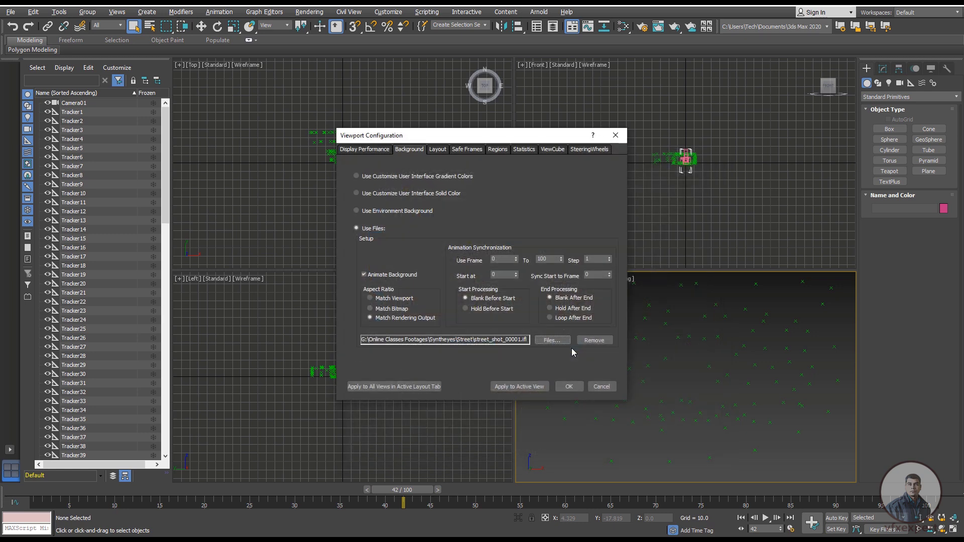
Adjust the background's Start at value, match its aspect ratio to Rendering Output, and apply the viewport configuration.
{"action": "double_click", "coordinate": [498, 275]}
{"action": "left_click", "coordinate": [370, 318]}
{"action": "left_click", "coordinate": [568, 386]}
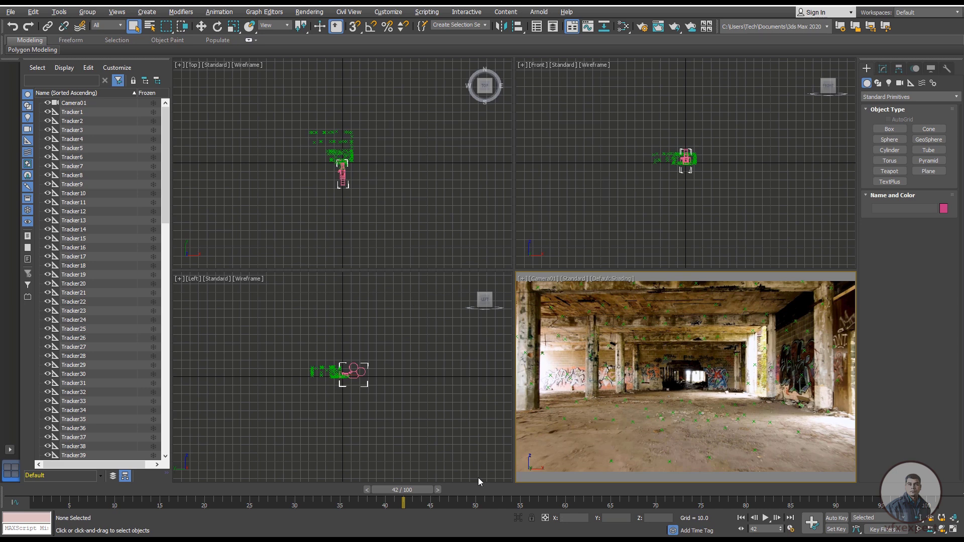
Scrub and play the timeline to check the footage background against the trackers in the Camera01 view.
{"action": "left_click_drag", "start_coordinate": [418, 490], "coordinate": [100, 488]}
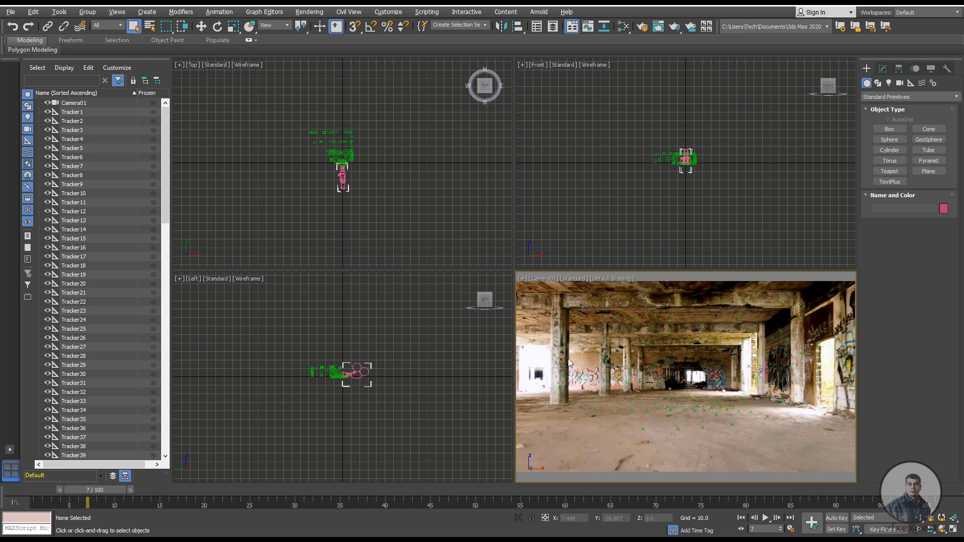
{"action": "left_click_drag", "start_coordinate": [116, 489], "coordinate": [245, 489]}
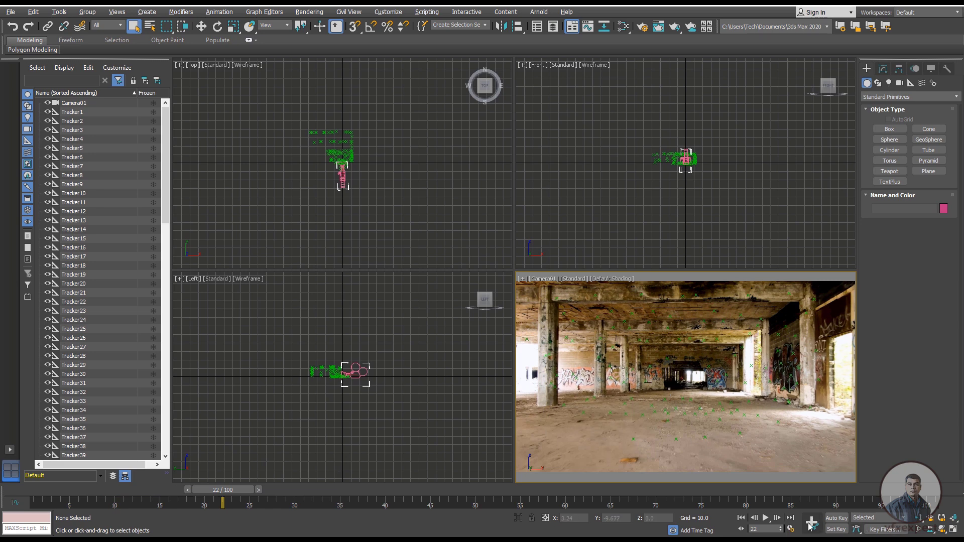
{"action": "left_click", "coordinate": [765, 518]}
{"action": "left_click", "coordinate": [765, 518]}
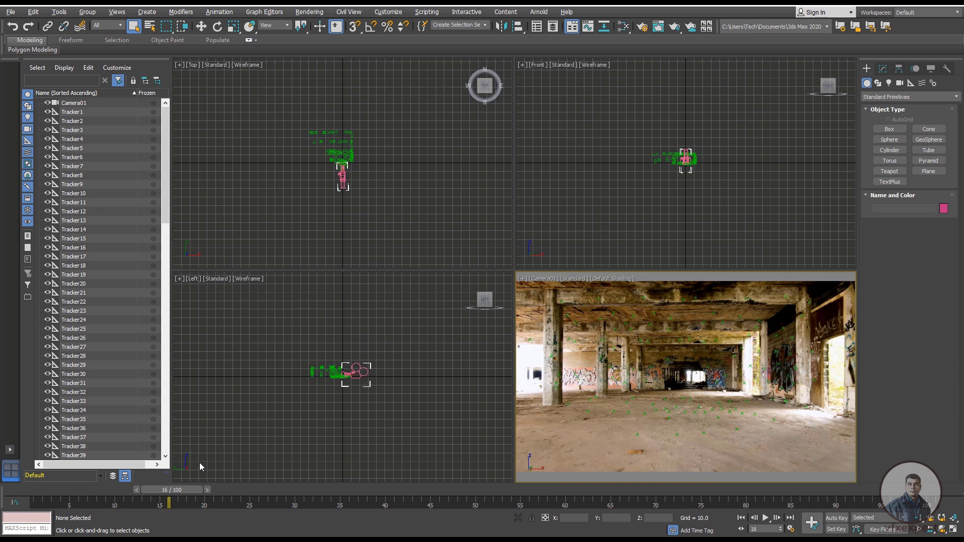
{"action": "left_click_drag", "start_coordinate": [187, 490], "coordinate": [341, 494]}
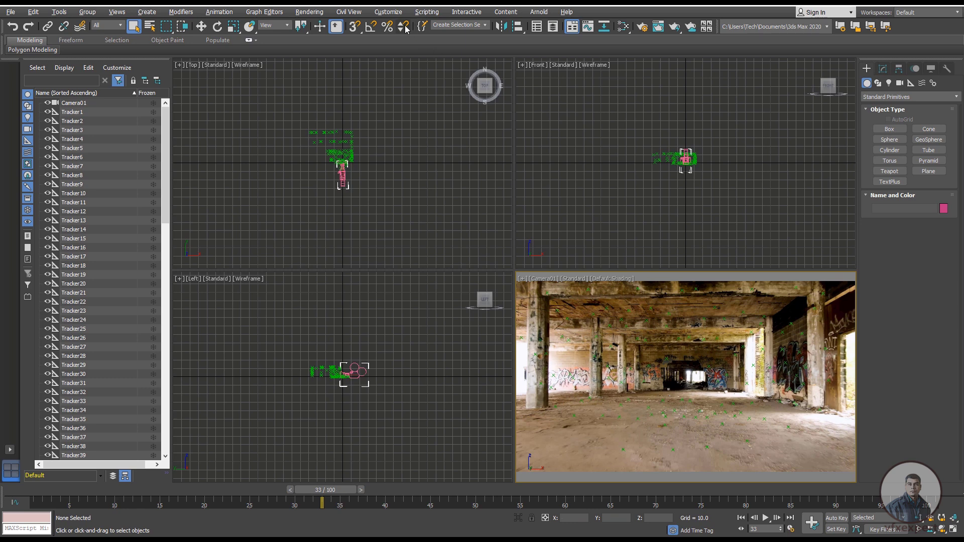
Enable Update Background While Playing in the viewport preferences.
{"action": "left_click", "coordinate": [390, 14]}
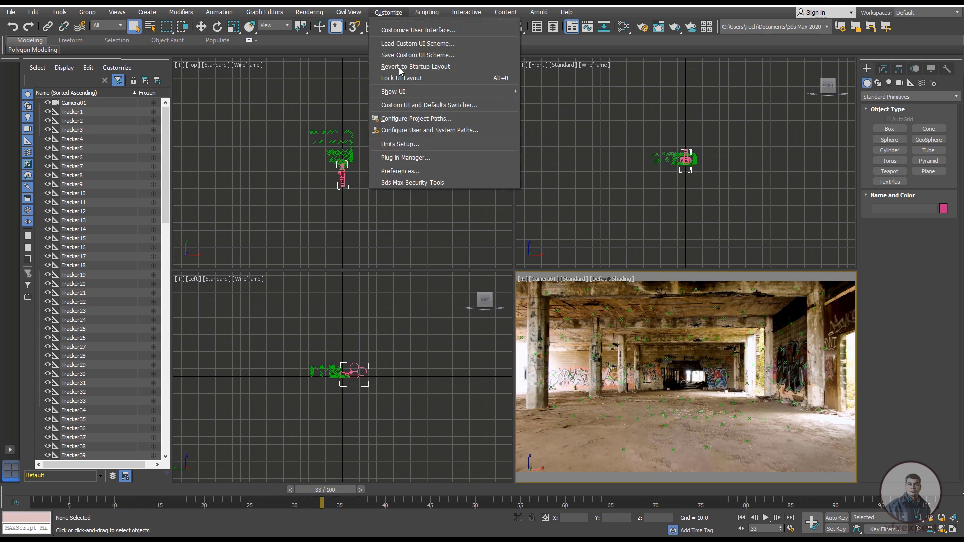
{"action": "left_click", "coordinate": [408, 174]}
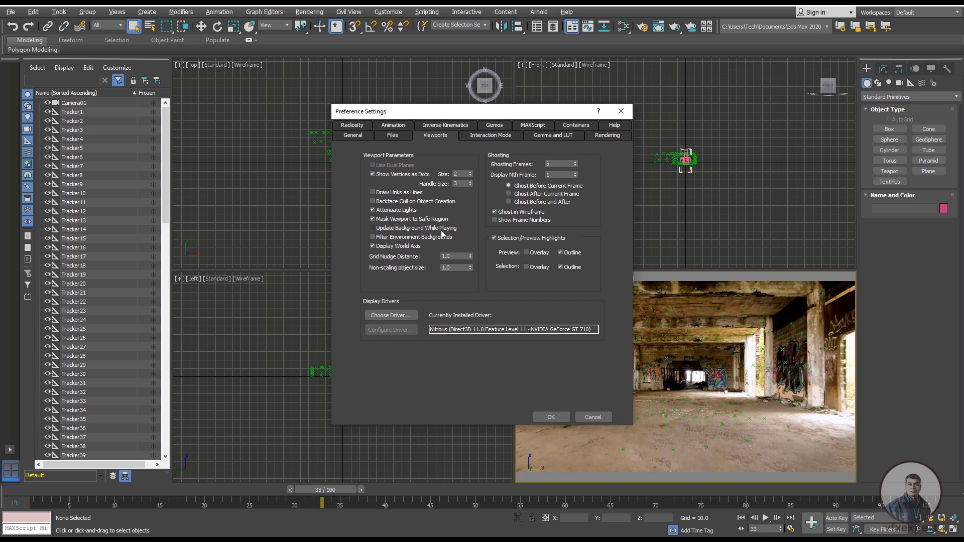
{"action": "left_click", "coordinate": [374, 229]}
{"action": "left_click", "coordinate": [551, 417]}
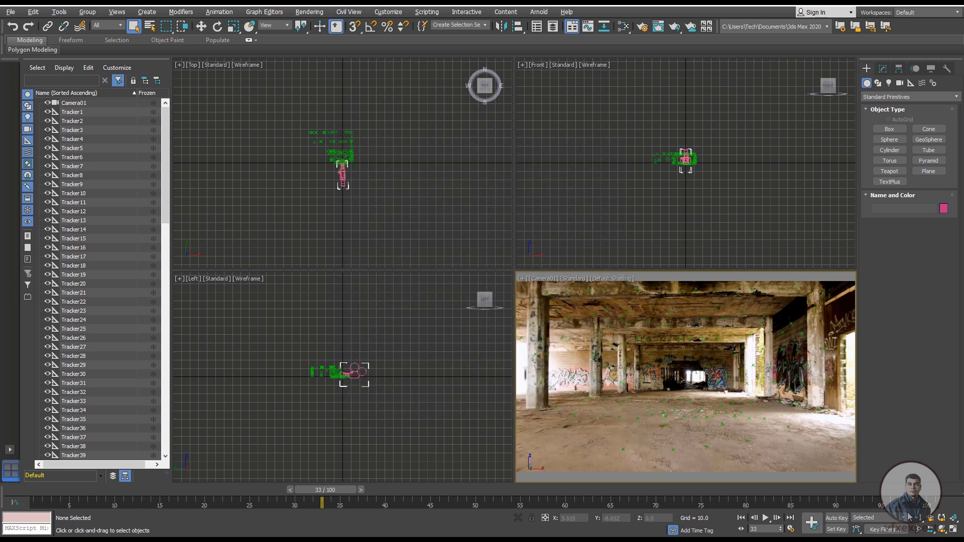
Play the animation and scrub to frame 57 to check that the background updates during playback.
{"action": "left_click", "coordinate": [765, 518]}
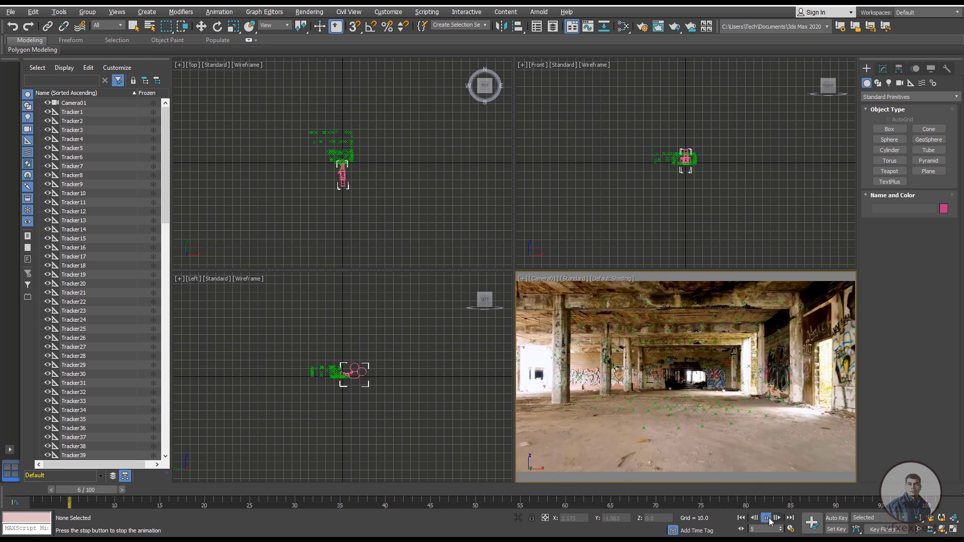
{"action": "left_click", "coordinate": [768, 516]}
{"action": "left_click_drag", "start_coordinate": [135, 492], "coordinate": [530, 486]}
Enlarge the Camera01 viewport and review the tracked footage by playing it and scrubbing to the last frame.
{"action": "left_click_drag", "start_coordinate": [514, 272], "coordinate": [442, 213]}
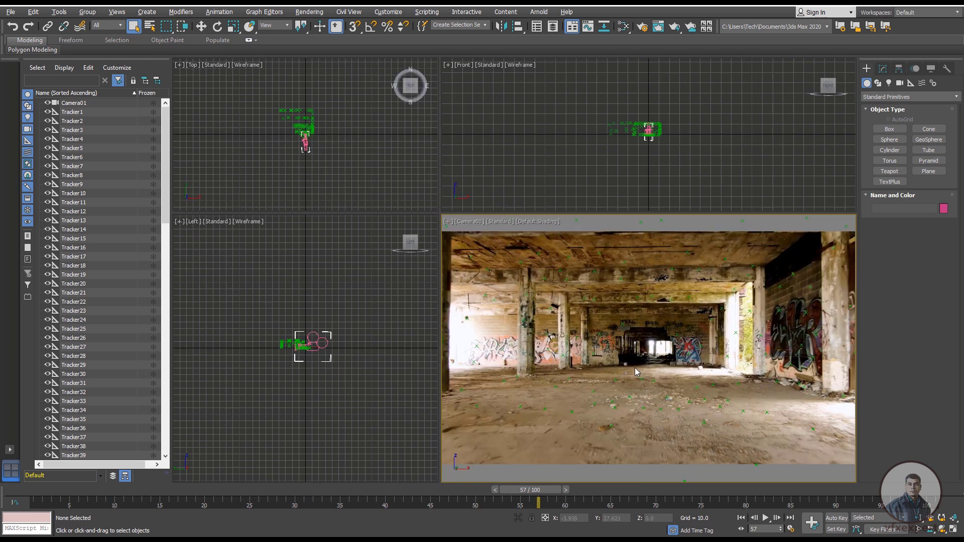
{"action": "left_click", "coordinate": [765, 518]}
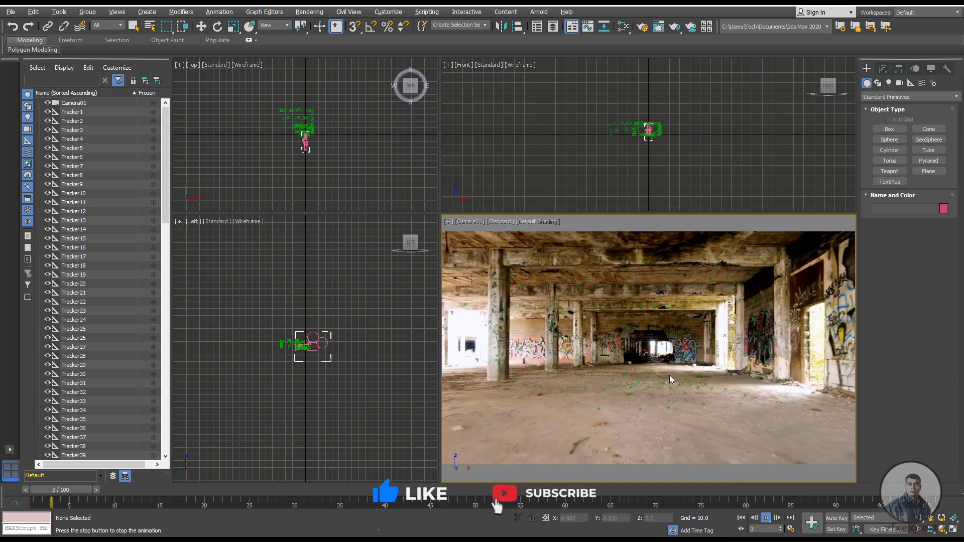
{"action": "left_click", "coordinate": [767, 520]}
{"action": "left_click_drag", "start_coordinate": [411, 496], "coordinate": [942, 502]}
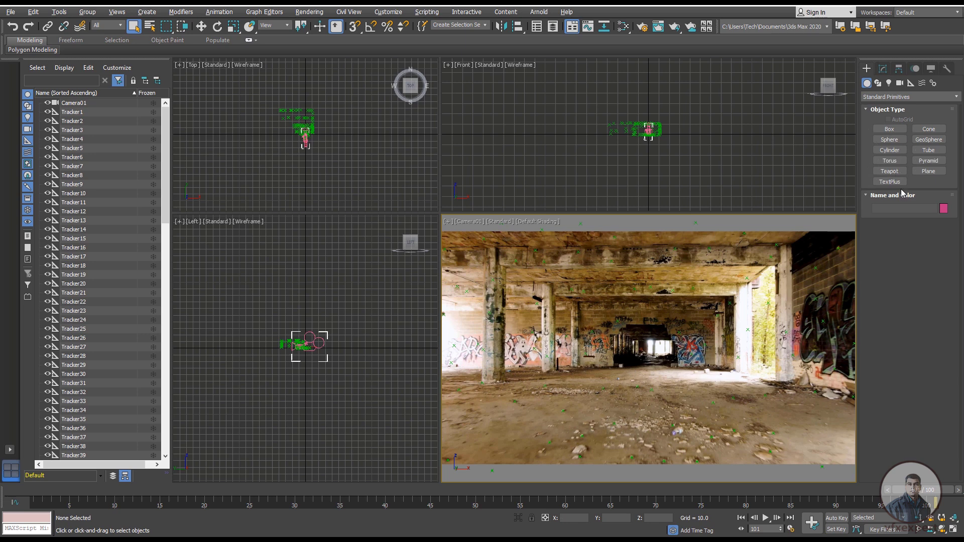
Create a teapot with a radius of about 1.14 on the ground among the floor trackers in the Top view.
{"action": "scroll", "coordinate": [623, 126], "scroll_direction": "up", "scroll_amount": 5}
{"action": "middle_click_drag", "start_coordinate": [726, 173], "coordinate": [701, 165], "text": "alt"}
{"action": "scroll", "coordinate": [701, 164], "scroll_direction": "down", "scroll_amount": 3}
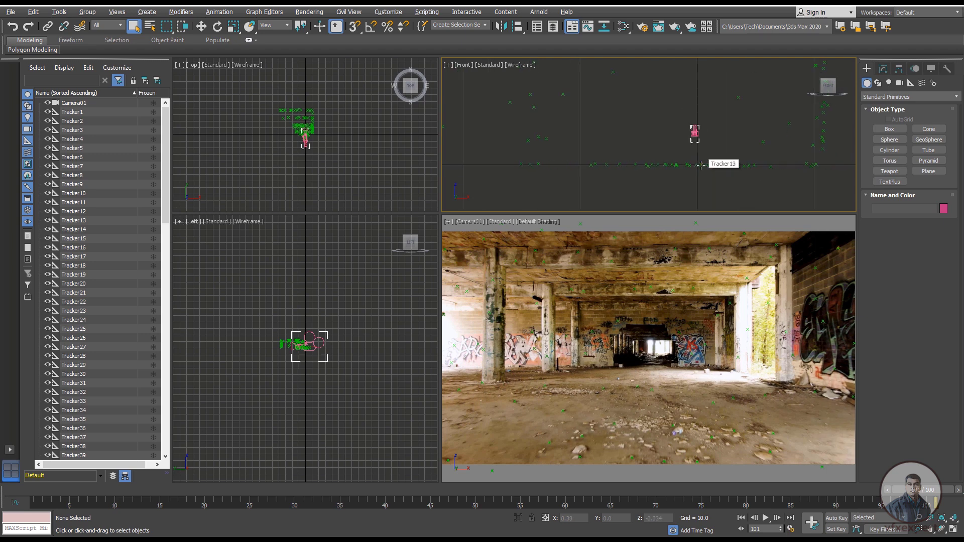
{"action": "left_click", "coordinate": [887, 174]}
{"action": "scroll", "coordinate": [299, 118], "scroll_direction": "up", "scroll_amount": 4}
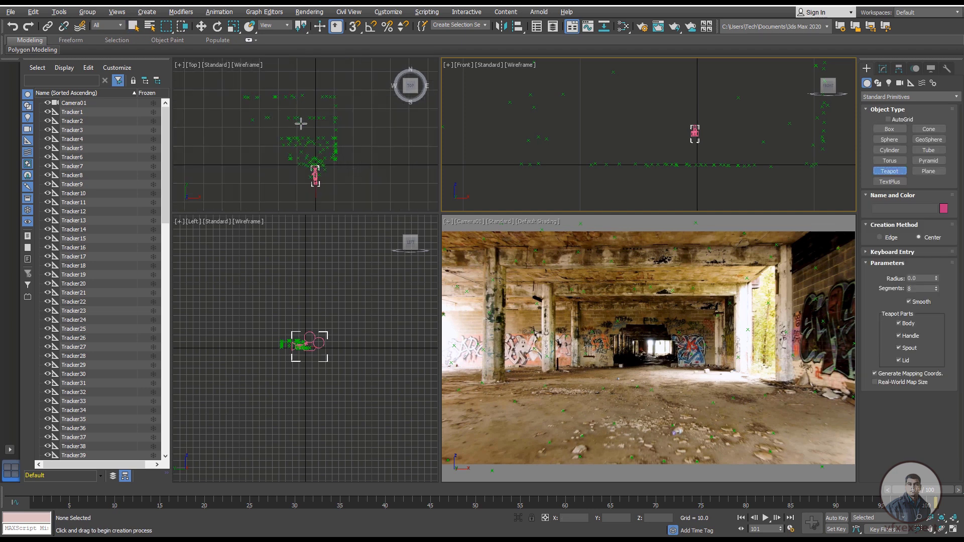
{"action": "mouse_move", "coordinate": [307, 134]}
{"action": "middle_mouse_down"}
{"action": "mouse_move", "coordinate": [315, 137]}
{"action": "mouse_move", "coordinate": [309, 128]}
{"action": "middle_mouse_up"}
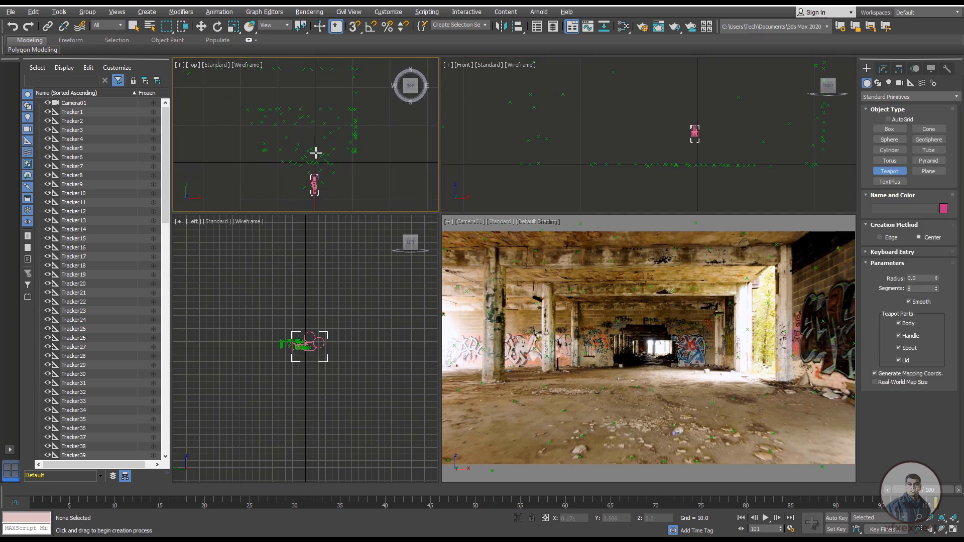
{"action": "left_click_drag", "start_coordinate": [315, 154], "coordinate": [317, 156]}
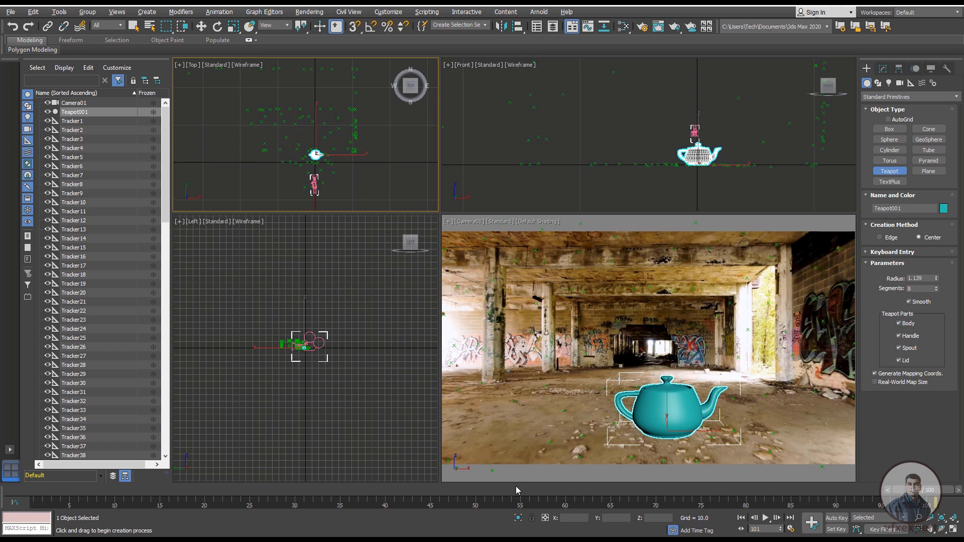
Scrub and play the shot in the Camera01 view to check how the teapot sticks to the ground.
{"action": "left_click_drag", "start_coordinate": [912, 495], "coordinate": [35, 473]}
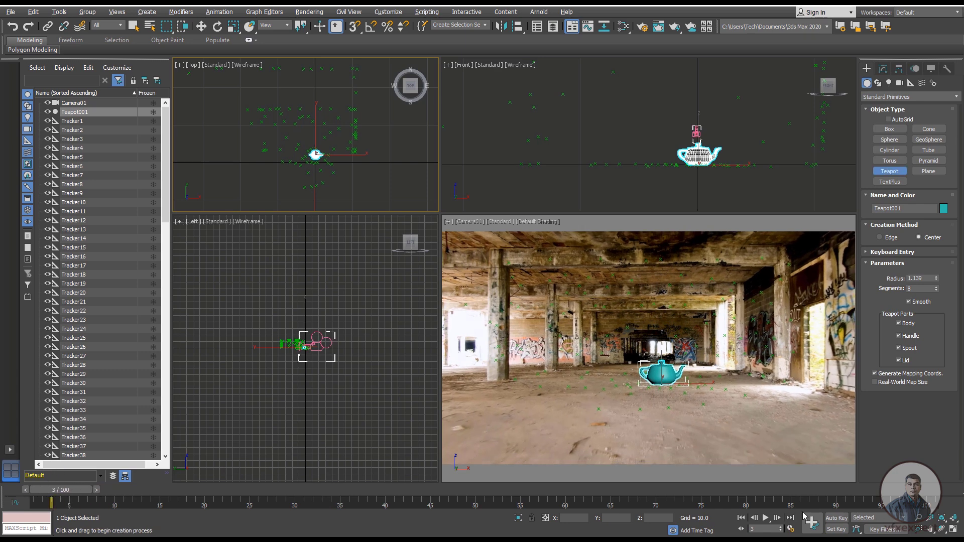
{"action": "left_click", "coordinate": [765, 518]}
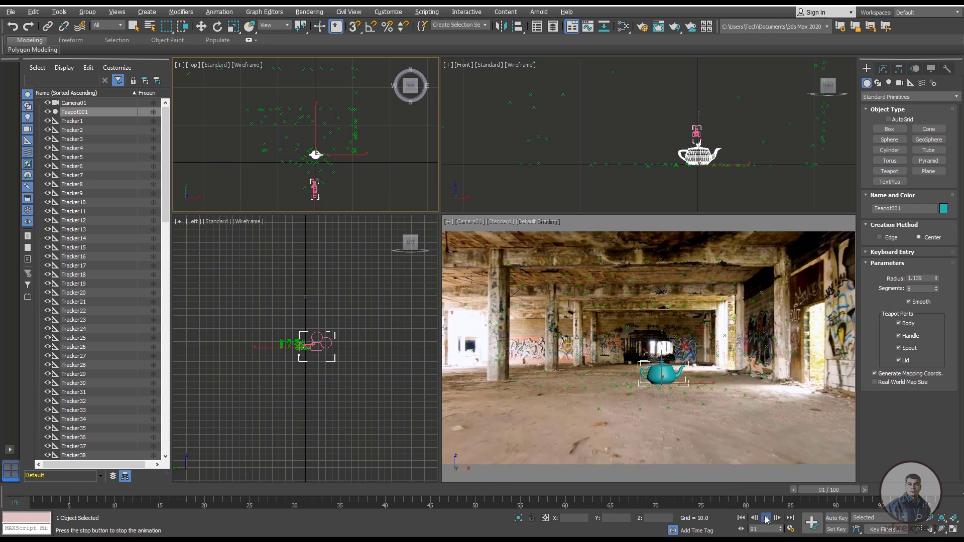
{"action": "left_click", "coordinate": [766, 517]}
{"action": "left_click", "coordinate": [614, 420]}
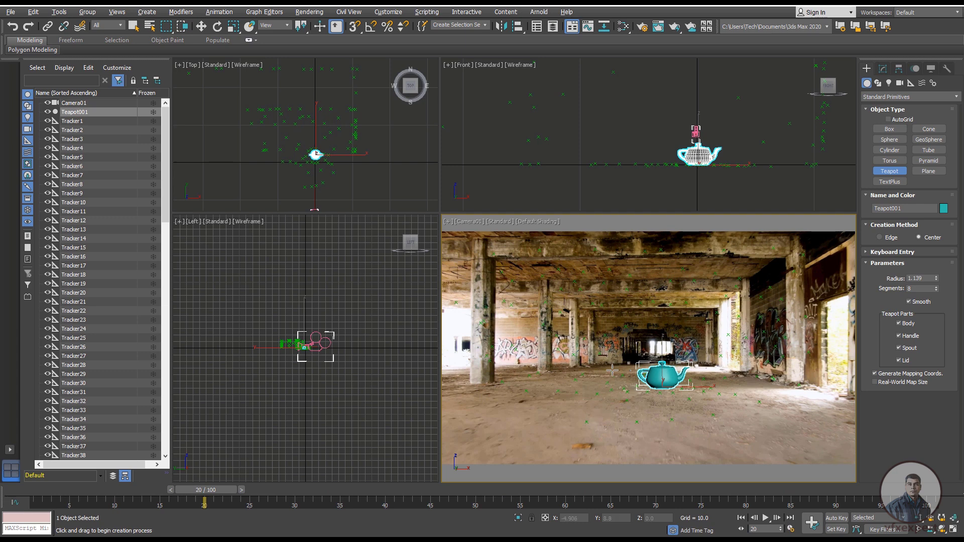
{"action": "left_click", "coordinate": [765, 518]}
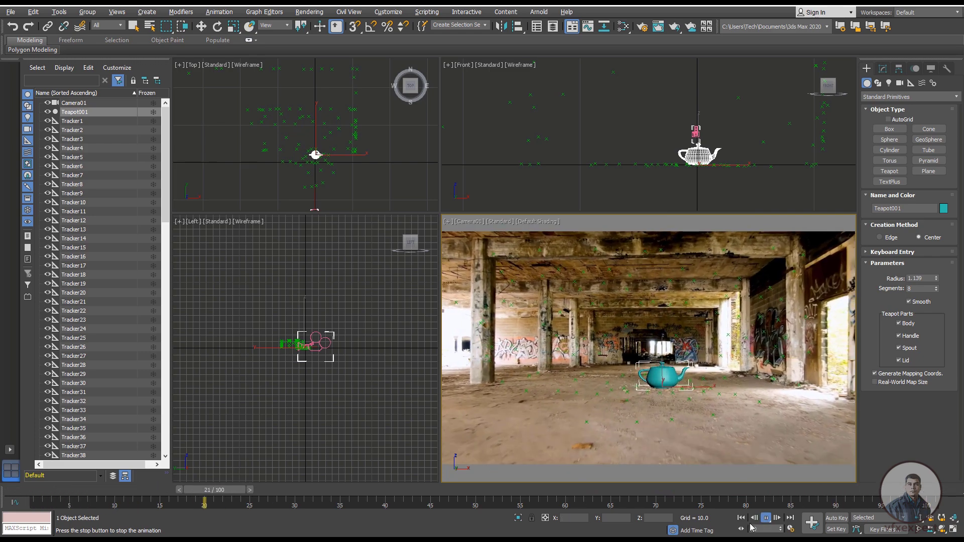
{"action": "left_click_drag", "start_coordinate": [294, 494], "coordinate": [646, 494]}
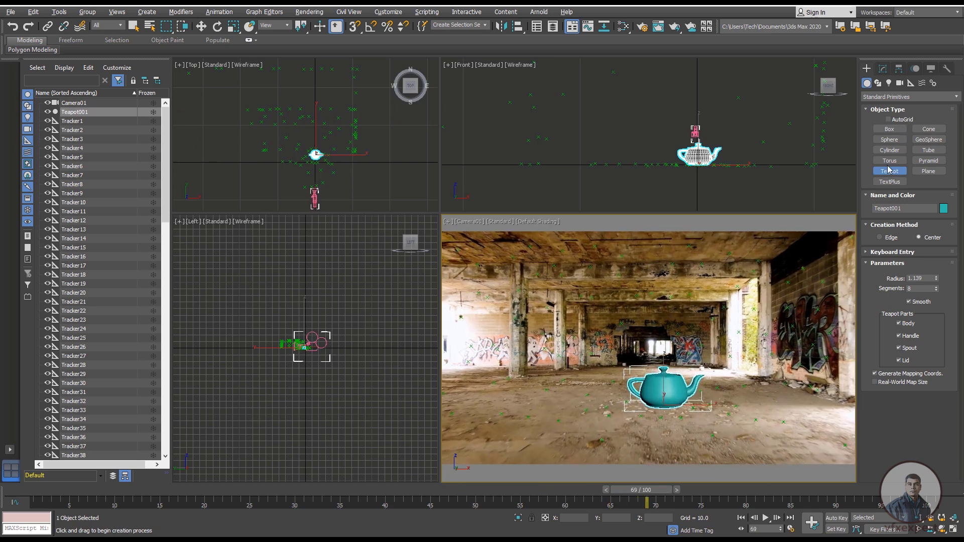
Create a box about 1.54 by 1.54 and about 4.03 high beside the teapot in the Top view.
{"action": "left_click", "coordinate": [889, 130]}
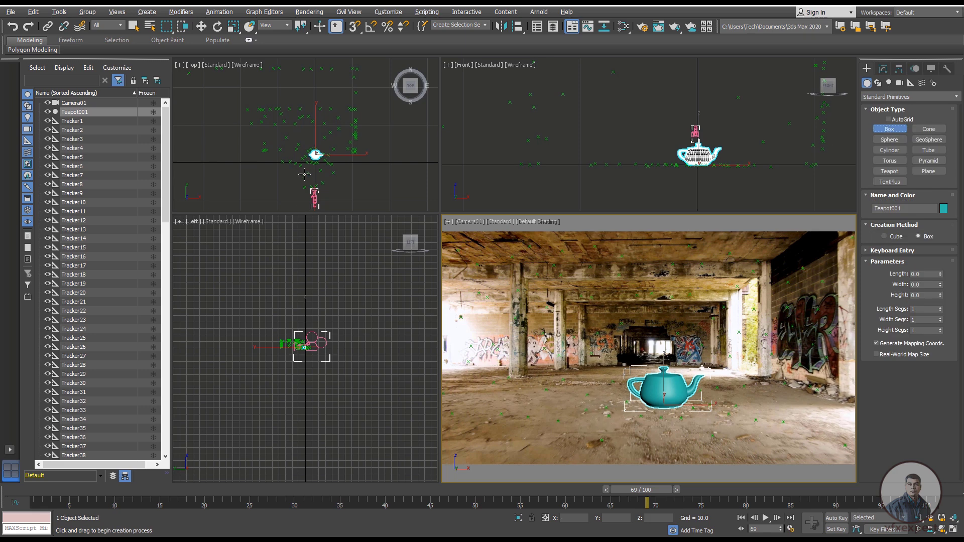
{"action": "scroll", "coordinate": [309, 160], "scroll_direction": "up", "scroll_amount": 2}
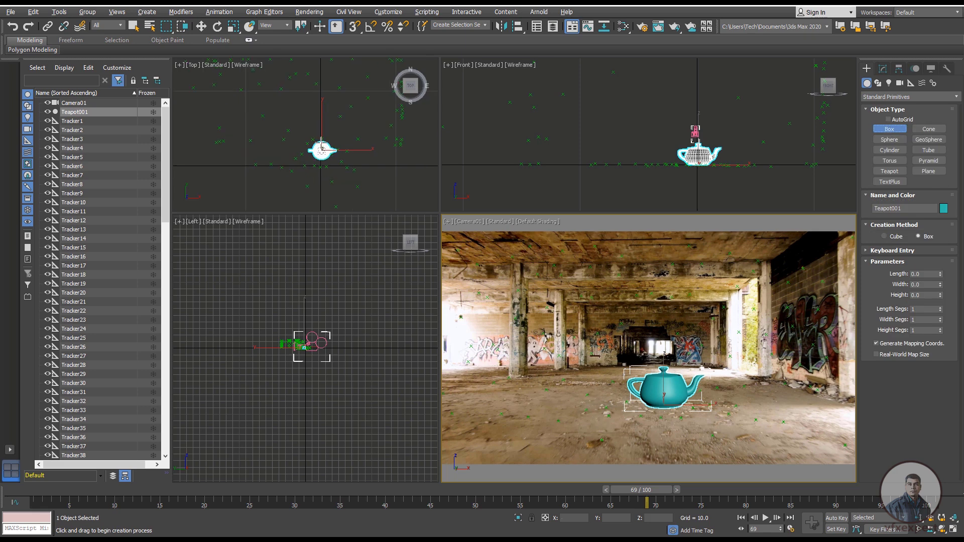
{"action": "left_click_drag", "start_coordinate": [306, 146], "coordinate": [318, 158]}
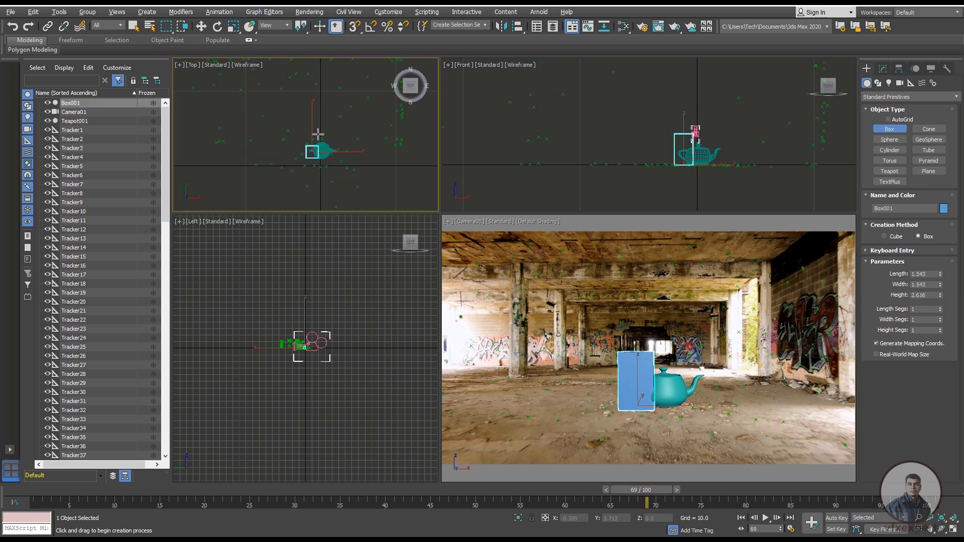
{"action": "left_click", "coordinate": [318, 133]}
{"action": "scroll", "coordinate": [698, 158], "scroll_direction": "down", "scroll_amount": 2}
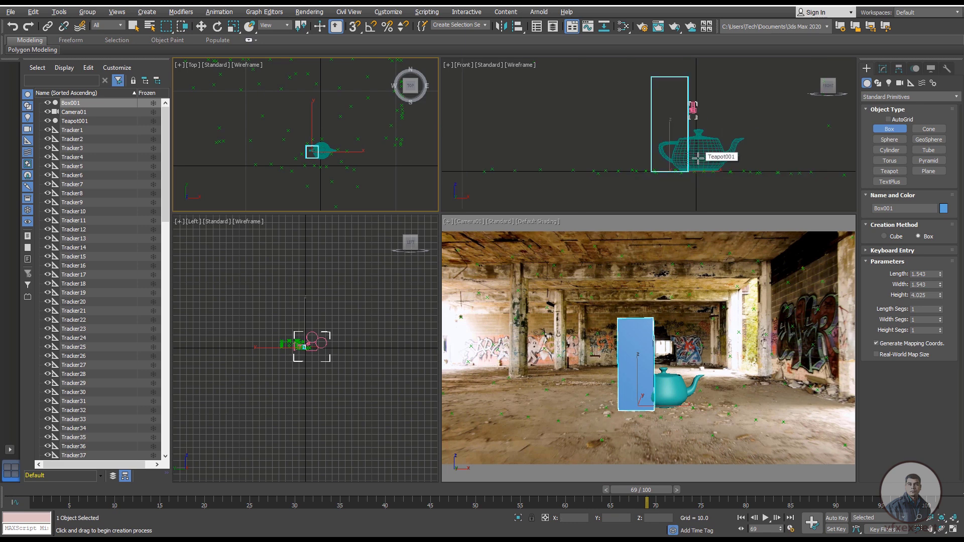
Separate the objects by moving the box to about X -2.02 and the teapot to about X 2.43, and enlarge the Camera01 viewport.
{"action": "right_click", "coordinate": [698, 159]}
{"action": "key", "text": "w"}
{"action": "left_click_drag", "start_coordinate": [710, 174], "coordinate": [690, 172]}
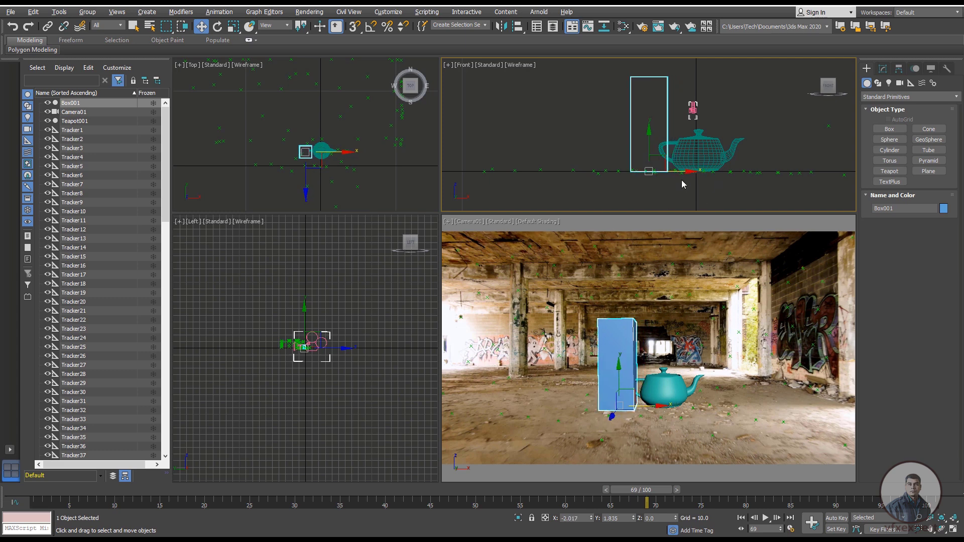
{"action": "left_click_drag", "start_coordinate": [439, 215], "coordinate": [383, 194]}
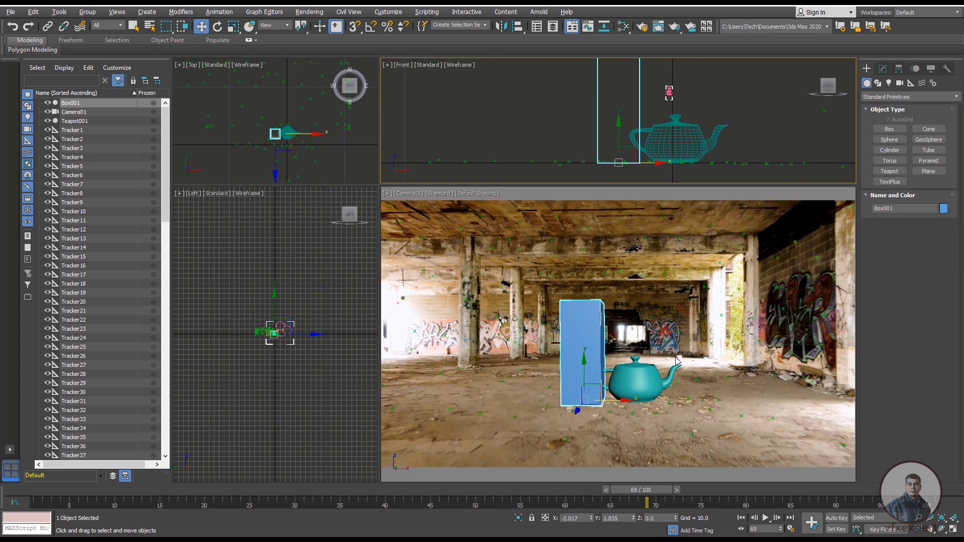
{"action": "left_click", "coordinate": [678, 141]}
{"action": "left_click_drag", "start_coordinate": [678, 141], "coordinate": [738, 141]}
{"action": "left_click_drag", "start_coordinate": [383, 194], "coordinate": [330, 152]}
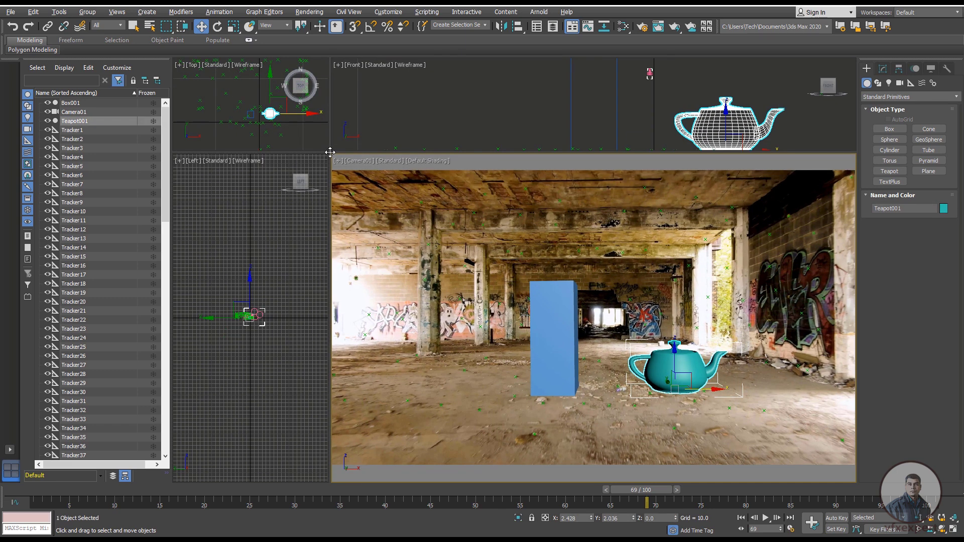
Maximize the Camera01 view, then play and scrub the shot to check how the box and teapot stick to the ground.
{"action": "key", "text": "alt+w"}
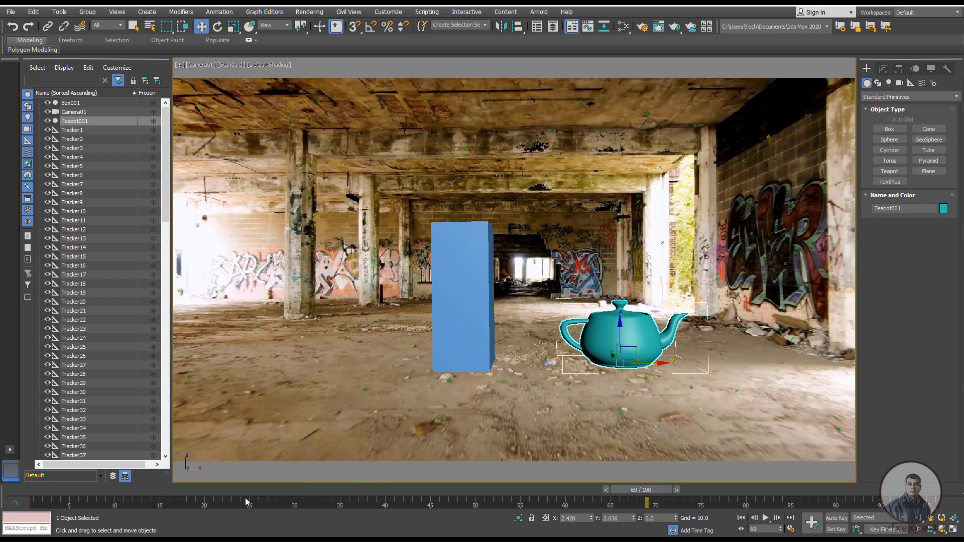
{"action": "left_click_drag", "start_coordinate": [647, 494], "coordinate": [60, 495]}
{"action": "key", "text": "w"}
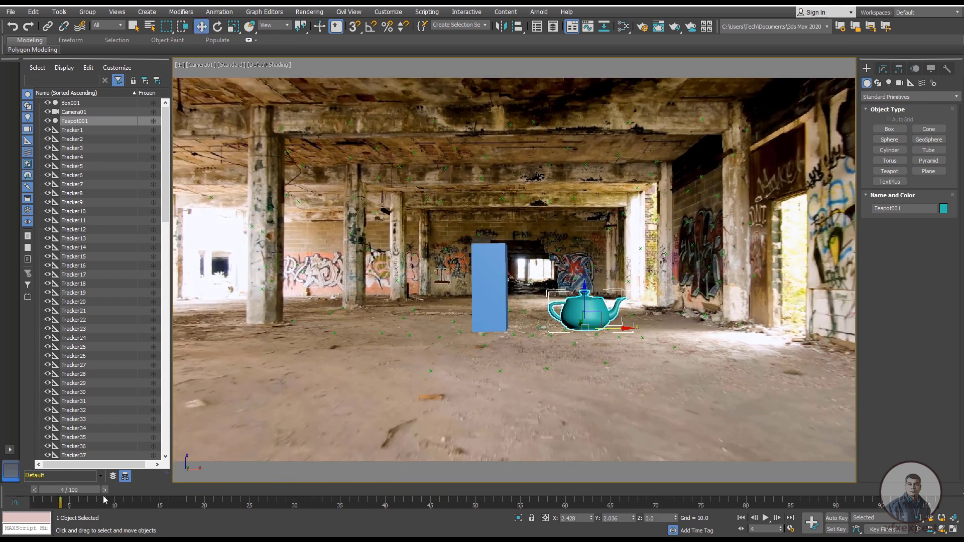
{"action": "left_click", "coordinate": [741, 517]}
{"action": "left_click", "coordinate": [765, 519]}
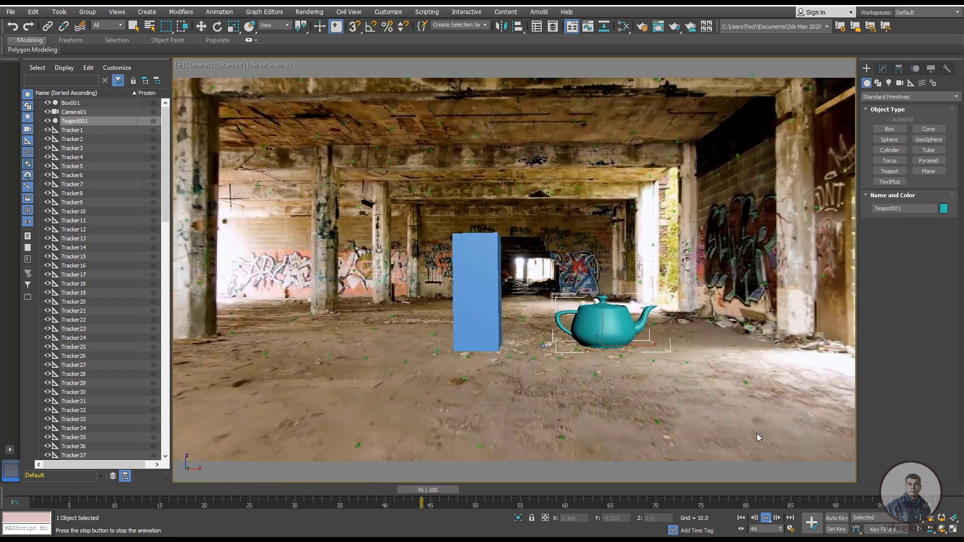
{"action": "left_click", "coordinate": [757, 437]}
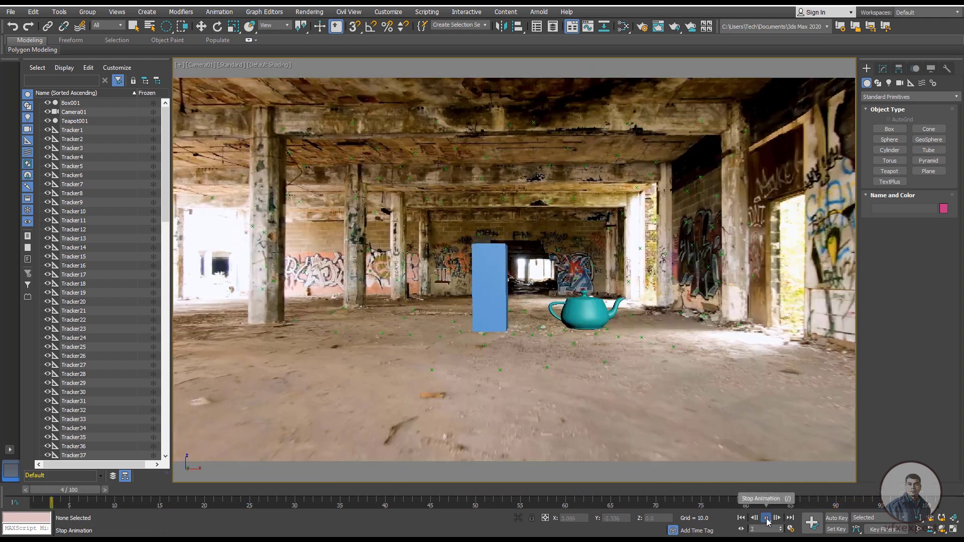
{"action": "left_click", "coordinate": [766, 518]}
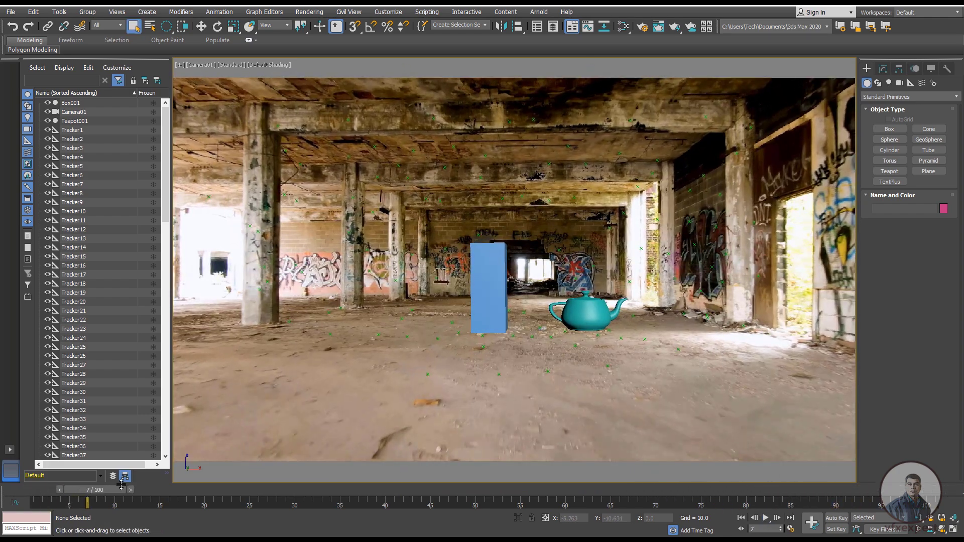
{"action": "left_click_drag", "start_coordinate": [111, 495], "coordinate": [50, 493]}
{"action": "key", "text": "q"}
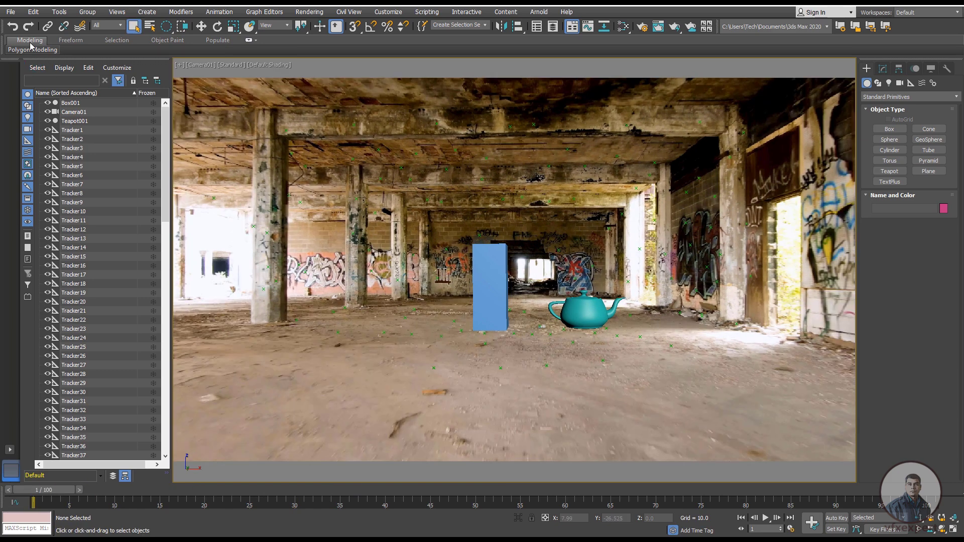
Save the scene as a 3ds Max file in the Street folder inside Syntheyes.
{"action": "left_click", "coordinate": [10, 14]}
{"action": "left_click", "coordinate": [28, 94]}
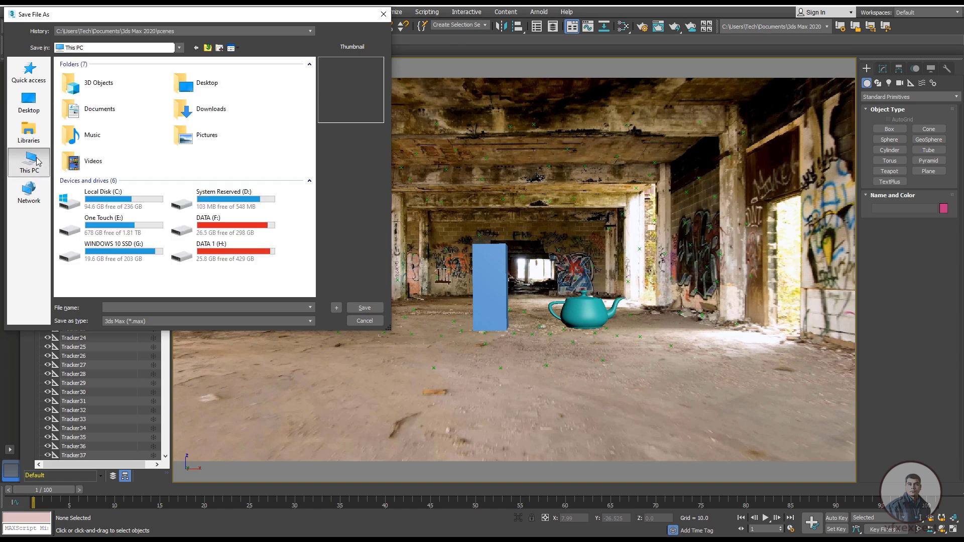
{"action": "double_click", "coordinate": [81, 141]}
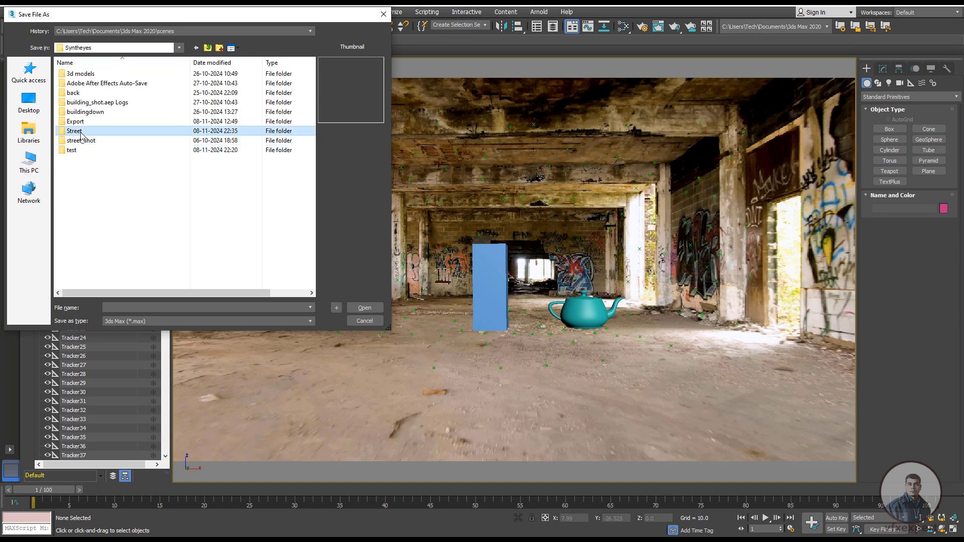
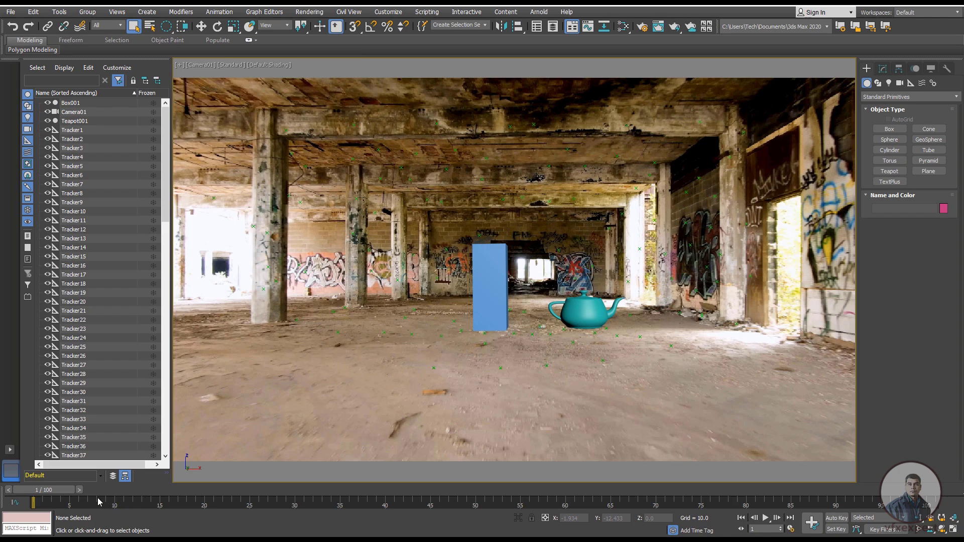
Scrub through the opening frames of the shot and return to the start of the animation.
{"action": "left_click_drag", "start_coordinate": [57, 493], "coordinate": [231, 490]}
{"action": "key", "text": "Home"}
{"action": "key", "text": "q"}
Restore the four-viewport layout with taller upper views, and delete the teapot and the box.
{"action": "key", "text": "alt+w"}
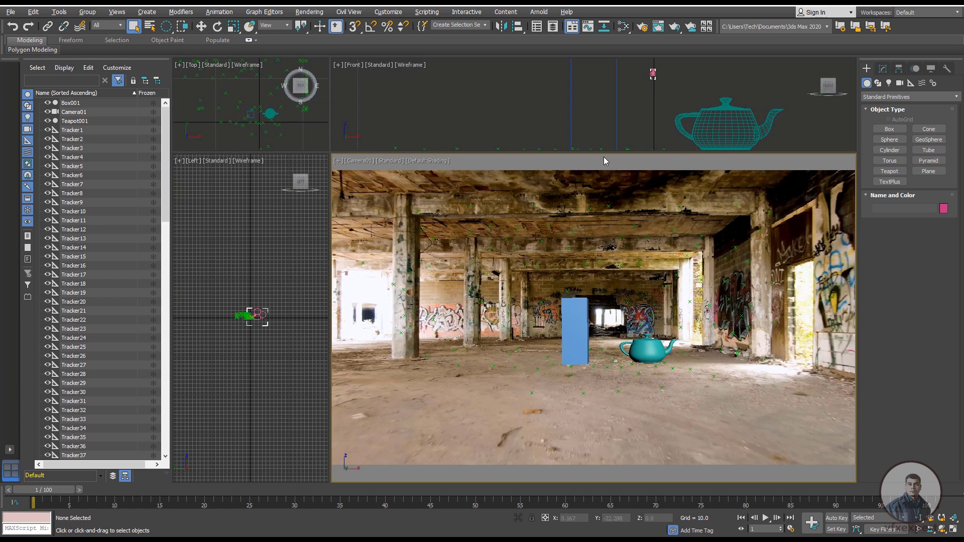
{"action": "left_click_drag", "start_coordinate": [607, 154], "coordinate": [612, 244]}
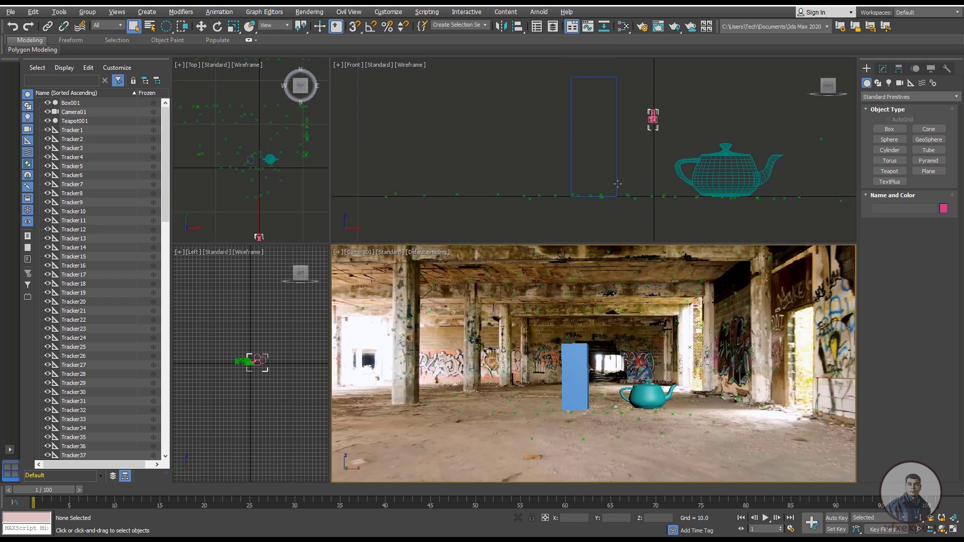
{"action": "scroll", "coordinate": [618, 183], "scroll_direction": "down", "scroll_amount": 2}
{"action": "left_click", "coordinate": [645, 389]}
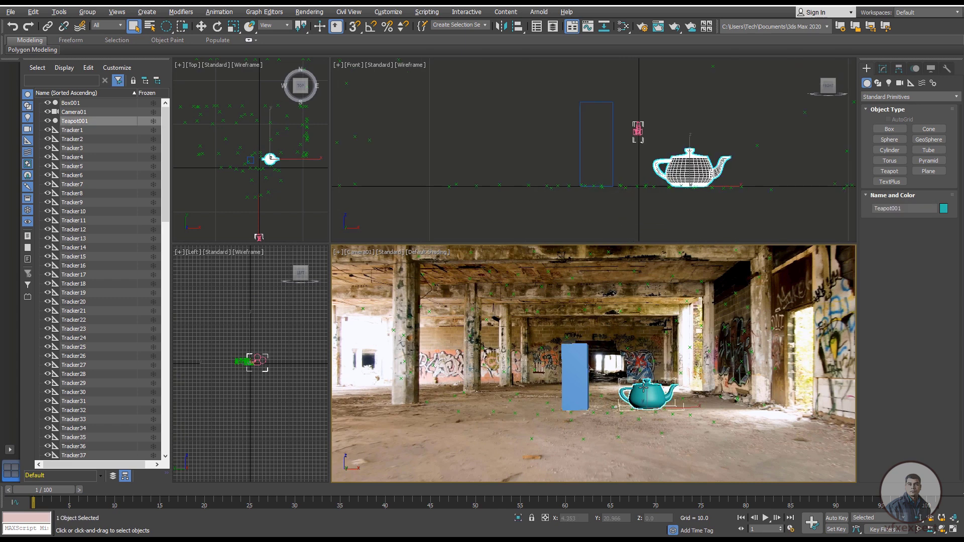
{"action": "key", "text": "Delete"}
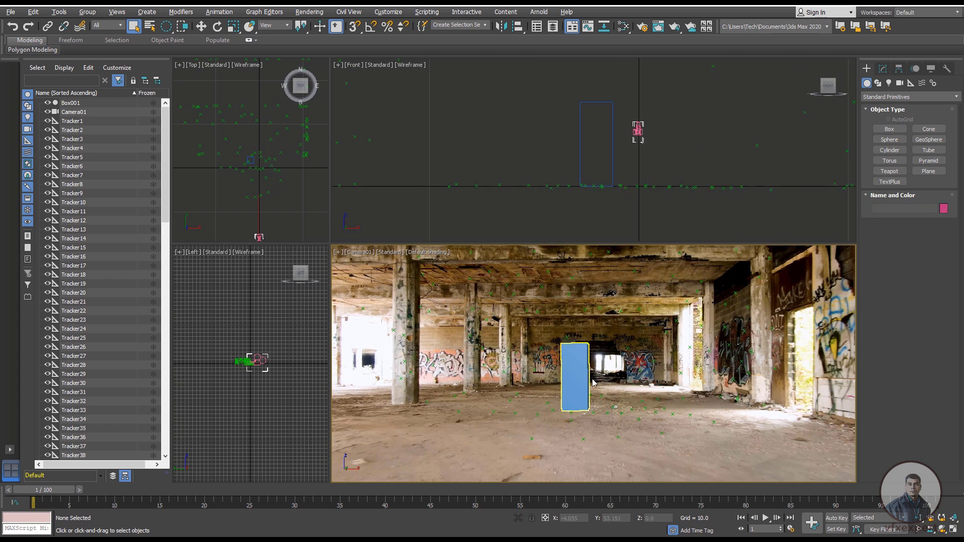
{"action": "left_click", "coordinate": [577, 378]}
{"action": "key", "text": "Delete"}
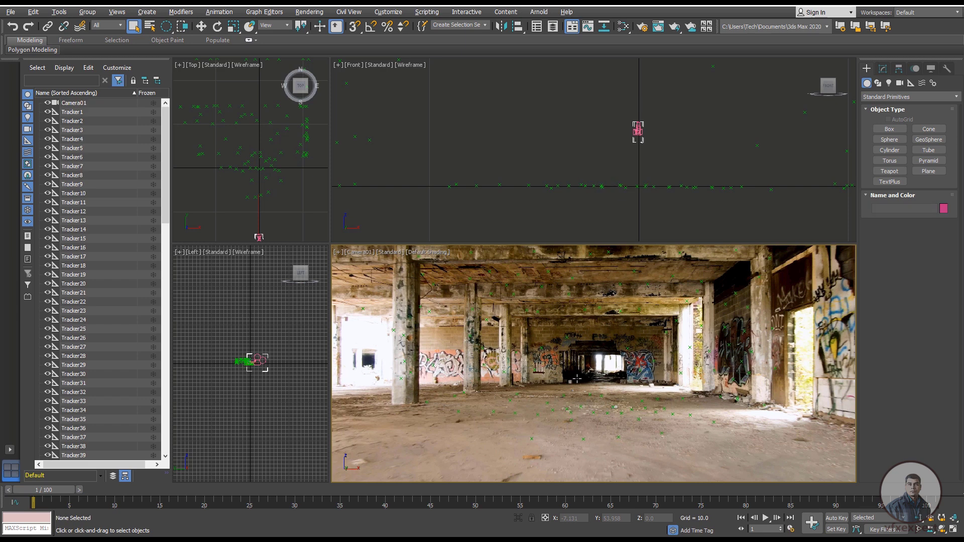
Group all the trackers, from Tracker1 to Tracker119, under the name locators.
{"action": "scroll", "coordinate": [666, 185], "scroll_direction": "up", "scroll_amount": 3}
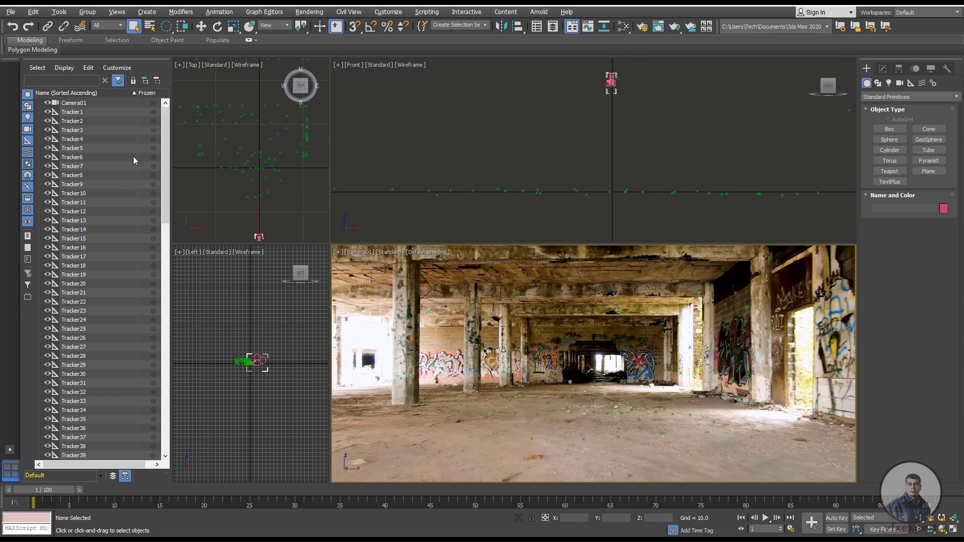
{"action": "left_click", "coordinate": [76, 114]}
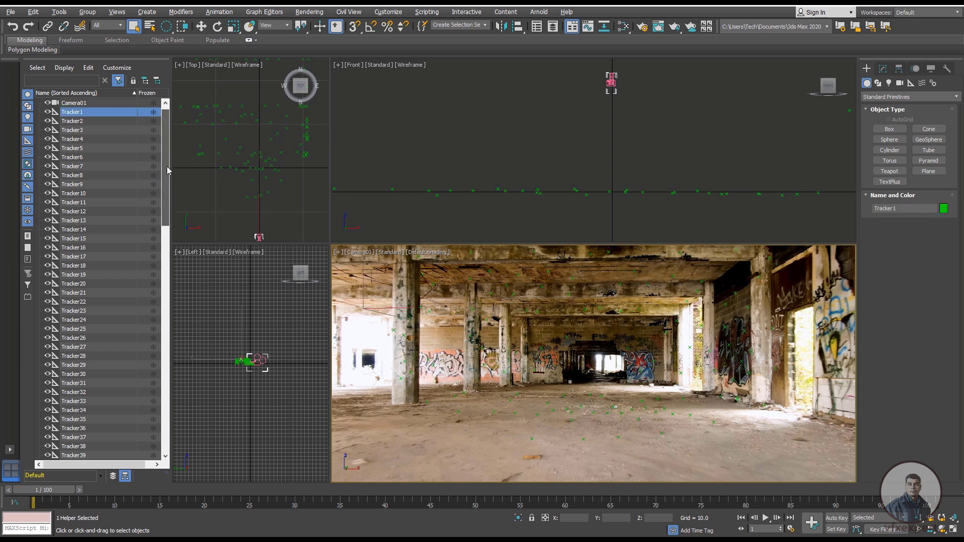
{"action": "left_click_drag", "start_coordinate": [165, 165], "coordinate": [164, 414]}
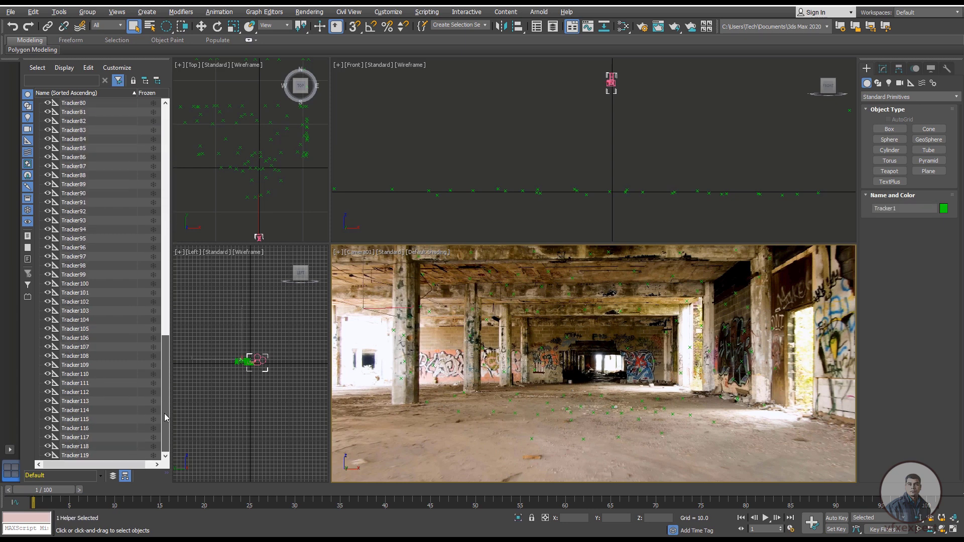
{"action": "left_click", "coordinate": [84, 455], "text": "shift"}
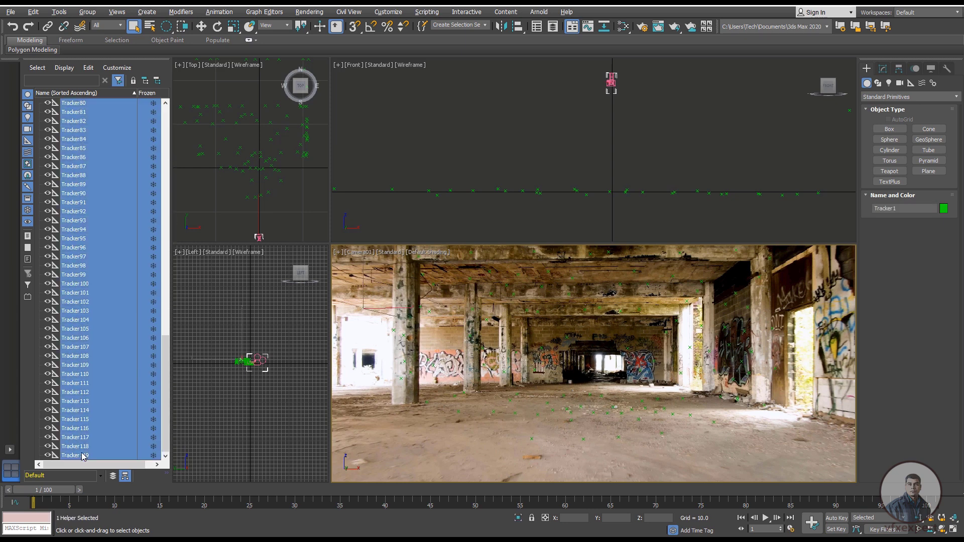
{"action": "left_click", "coordinate": [88, 12]}
{"action": "left_click", "coordinate": [98, 31]}
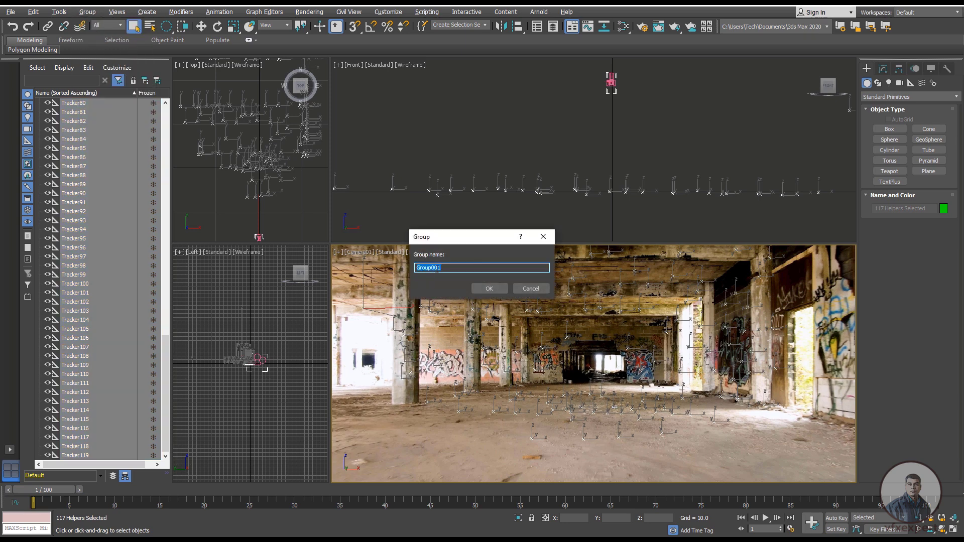
{"action": "type", "text": "locators"}
{"action": "left_click", "coordinate": [489, 289]}
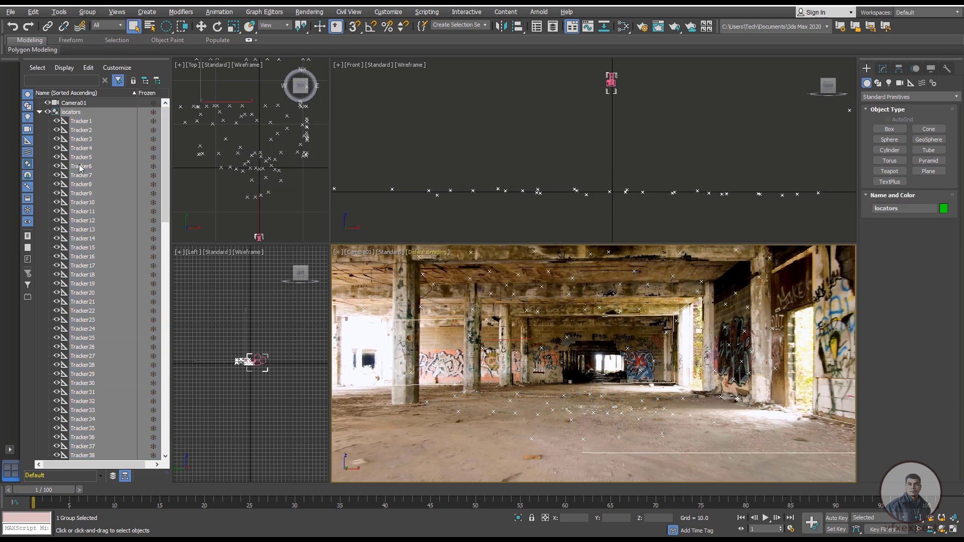
Group Camera01 together with the locators group as scene_group and collapse its hierarchy.
{"action": "left_click", "coordinate": [39, 112]}
{"action": "left_click", "coordinate": [70, 114]}
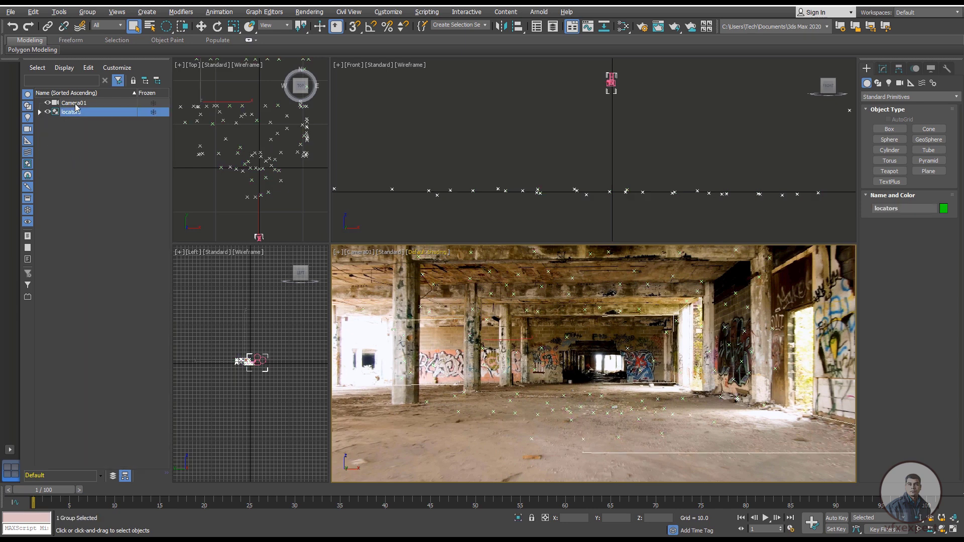
{"action": "left_click", "coordinate": [76, 104], "text": "ctrl"}
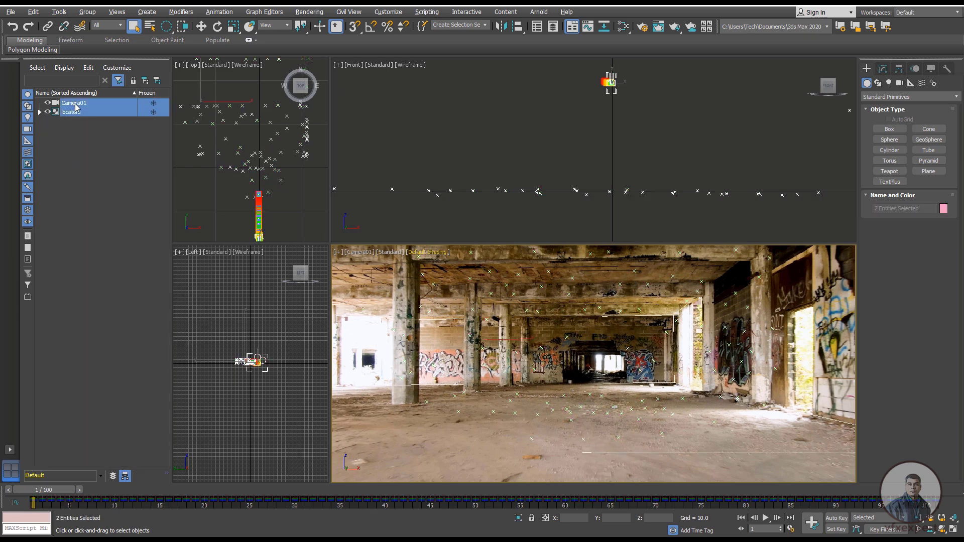
{"action": "left_click", "coordinate": [87, 11]}
{"action": "left_click", "coordinate": [100, 30]}
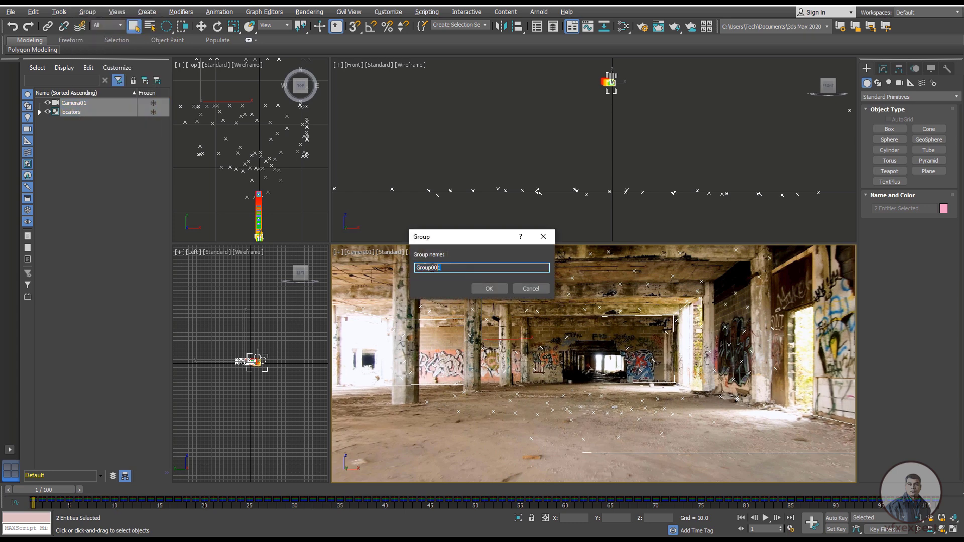
{"action": "left_click_drag", "start_coordinate": [433, 268], "coordinate": [395, 264]}
{"action": "type", "text": "scene_g"}
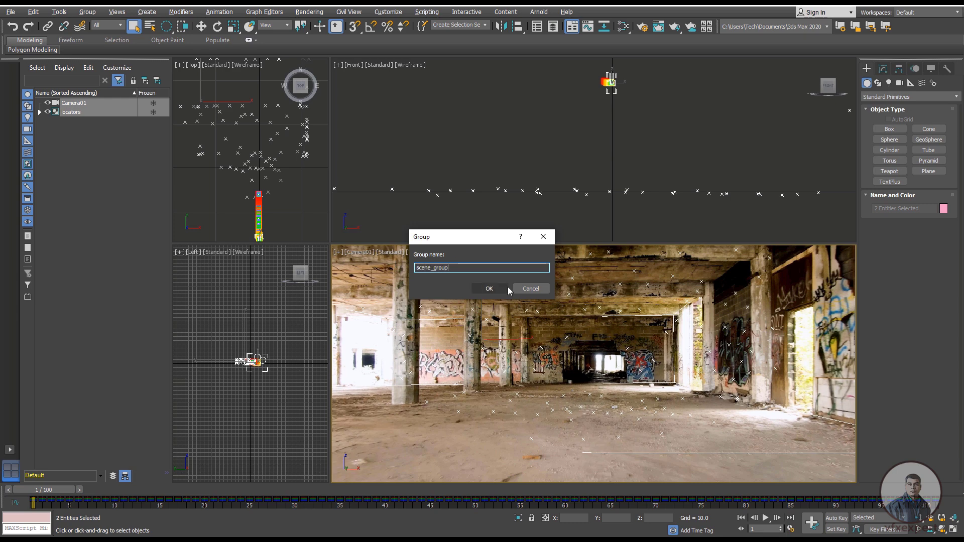
{"action": "left_click", "coordinate": [499, 289]}
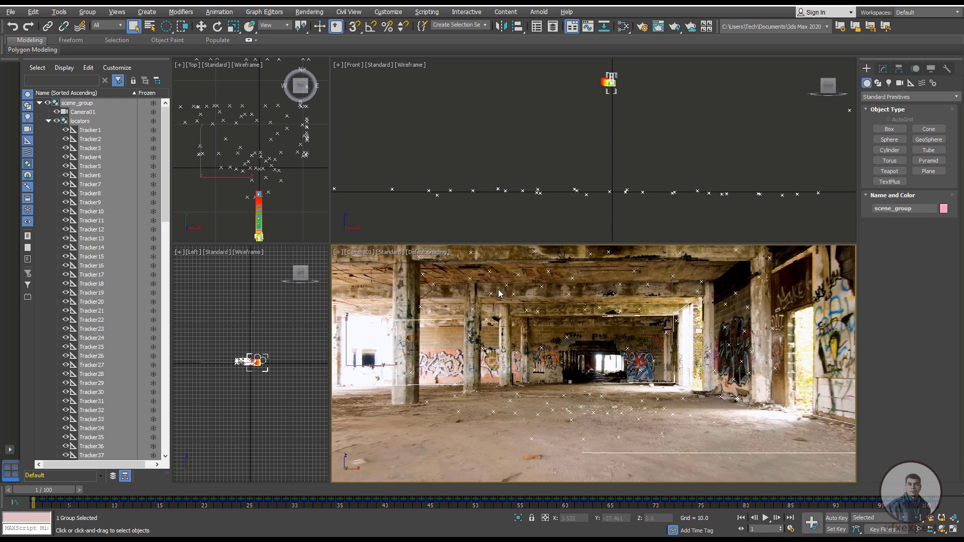
{"action": "left_click", "coordinate": [40, 103]}
{"action": "left_click", "coordinate": [65, 159]}
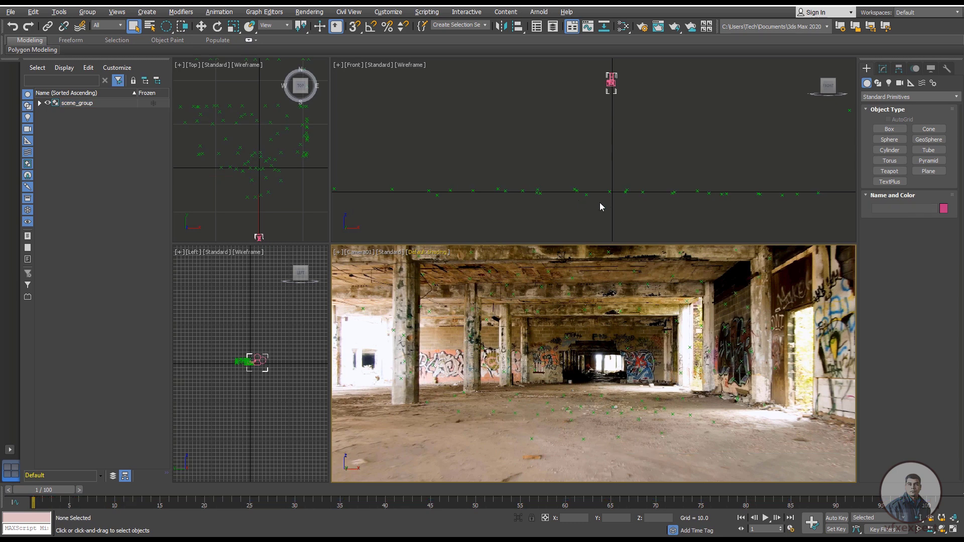
Rotate scene_group by about -1.6 degrees in the front view to align its floor trackers with the ground line, and deselect it.
{"action": "scroll", "coordinate": [601, 207], "scroll_direction": "down", "scroll_amount": 4}
{"action": "scroll", "coordinate": [678, 207], "scroll_direction": "up", "scroll_amount": 3}
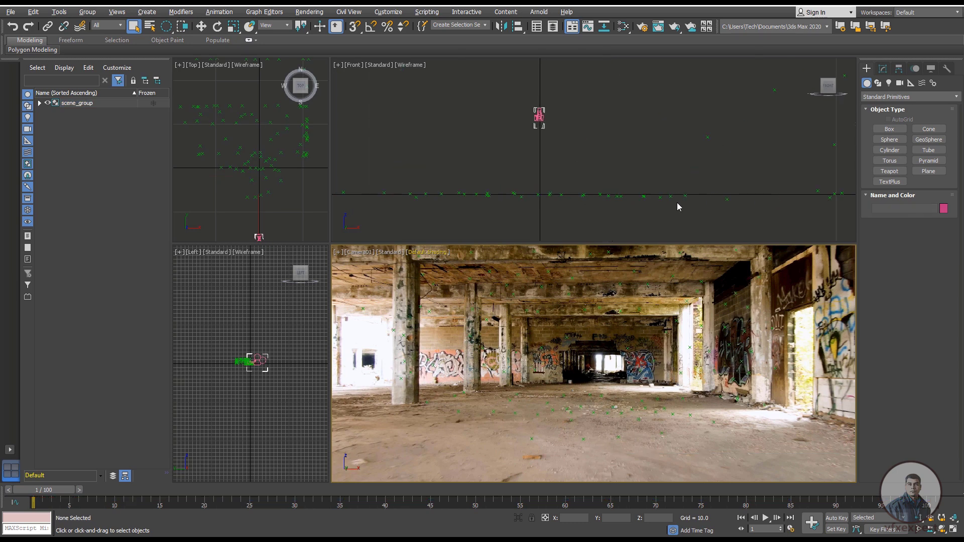
{"action": "left_click", "coordinate": [79, 104]}
{"action": "scroll", "coordinate": [565, 193], "scroll_direction": "down", "scroll_amount": 3}
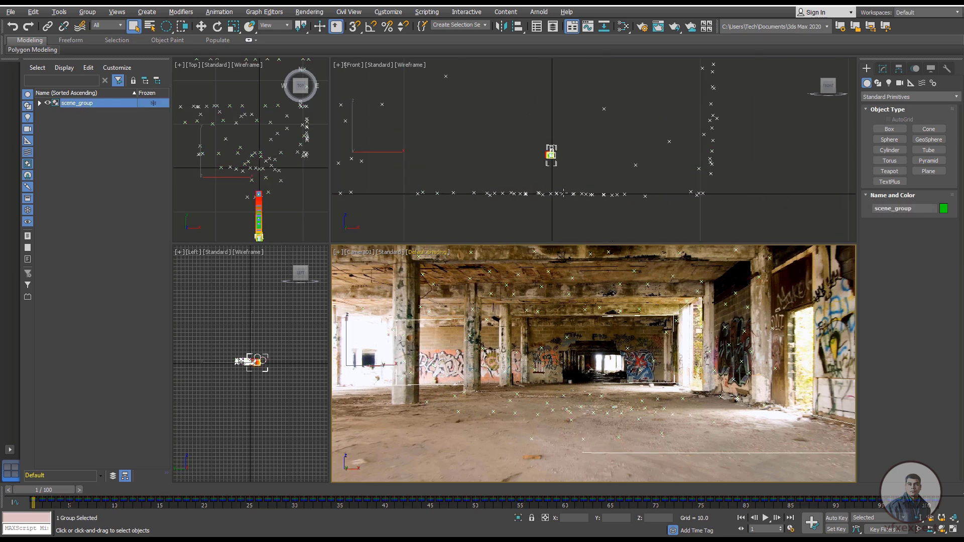
{"action": "key", "text": "e"}
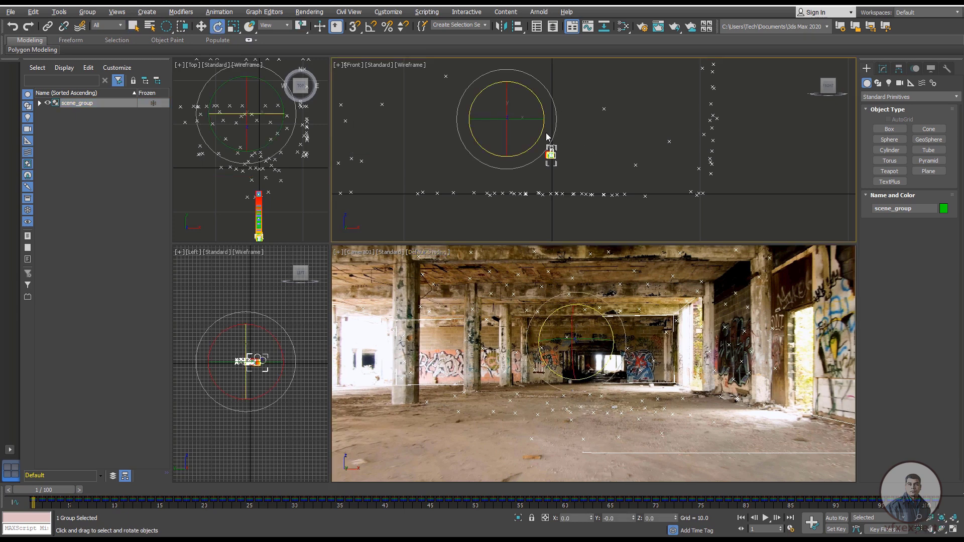
{"action": "scroll", "coordinate": [547, 136], "scroll_direction": "up", "scroll_amount": 2}
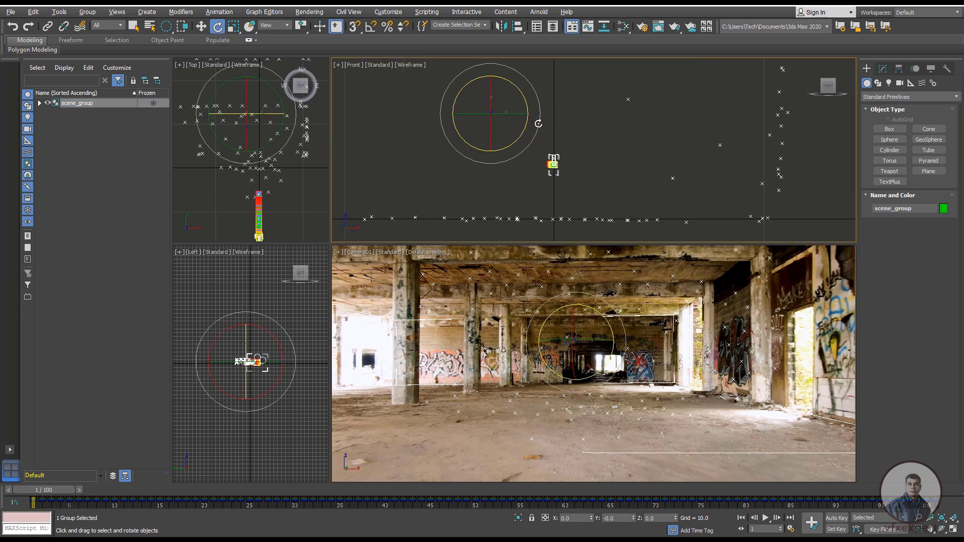
{"action": "left_click_drag", "start_coordinate": [537, 125], "coordinate": [539, 123]}
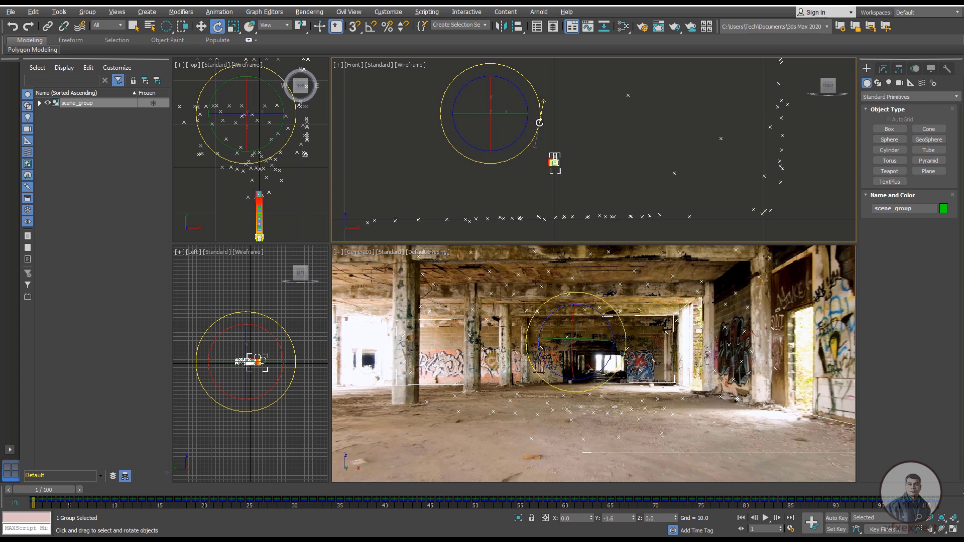
{"action": "left_click_drag", "start_coordinate": [539, 123], "coordinate": [538, 123]}
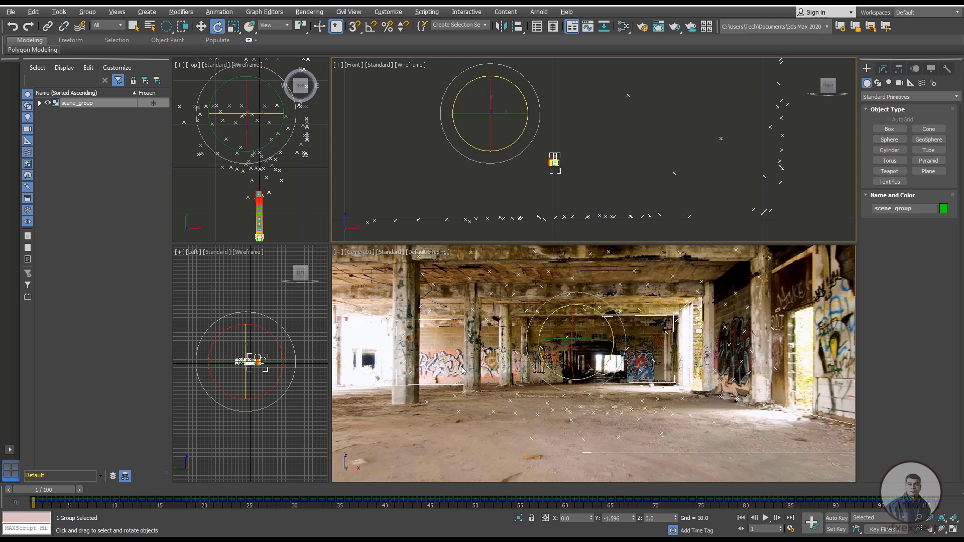
{"action": "left_click", "coordinate": [445, 444]}
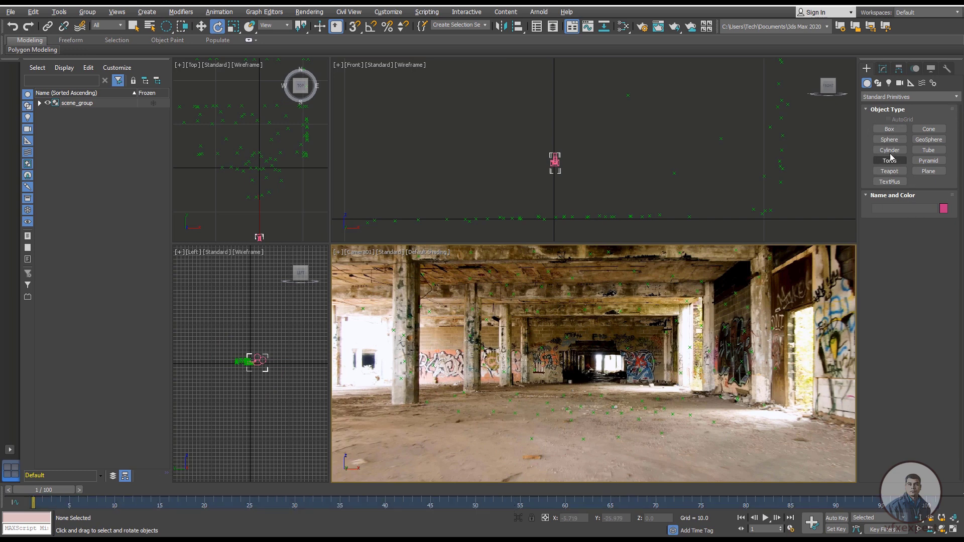
Create a box about 1.6 long, 1.95 wide and 5.85 high on the ground among the floor trackers, and isolate it.
{"action": "left_click", "coordinate": [890, 130]}
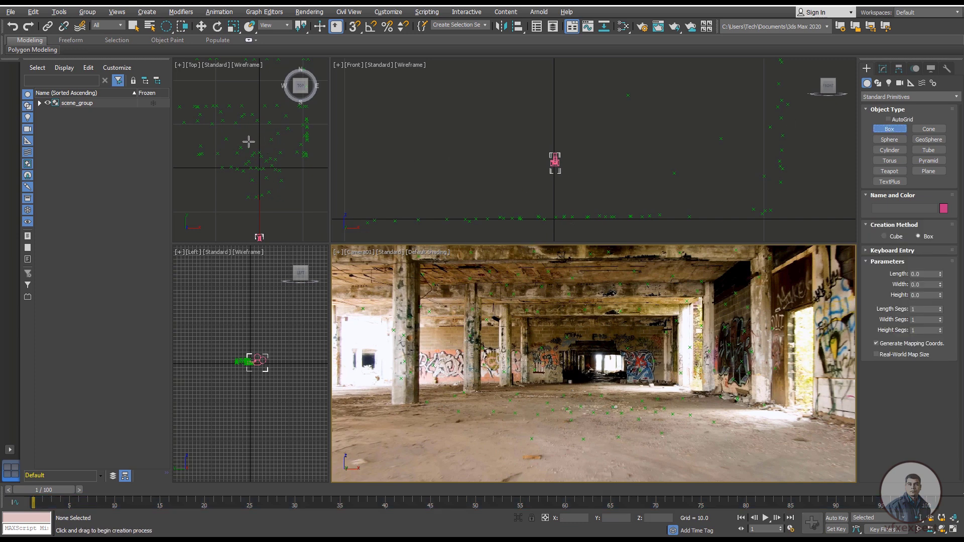
{"action": "left_click_drag", "start_coordinate": [256, 153], "coordinate": [264, 160]}
{"action": "left_click", "coordinate": [666, 466]}
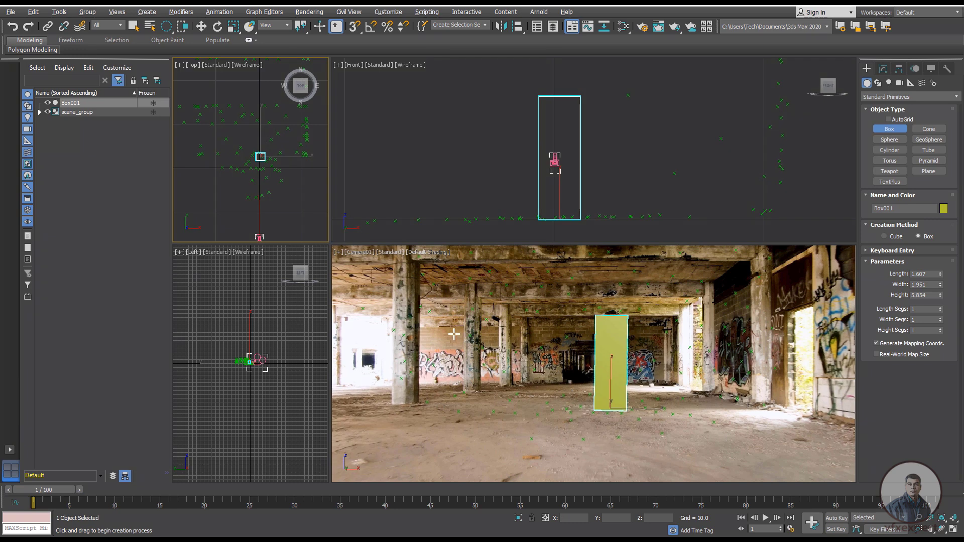
{"action": "key", "text": "alt+q"}
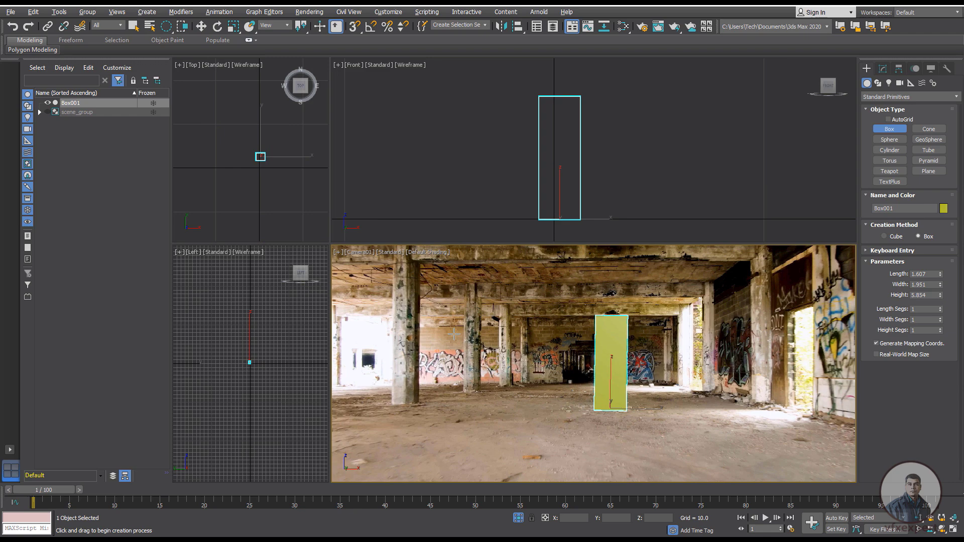
Maximize the camera view, play and scrub the shot to check that the box sticks to the floor, and return to the start.
{"action": "key", "text": "alt+w"}
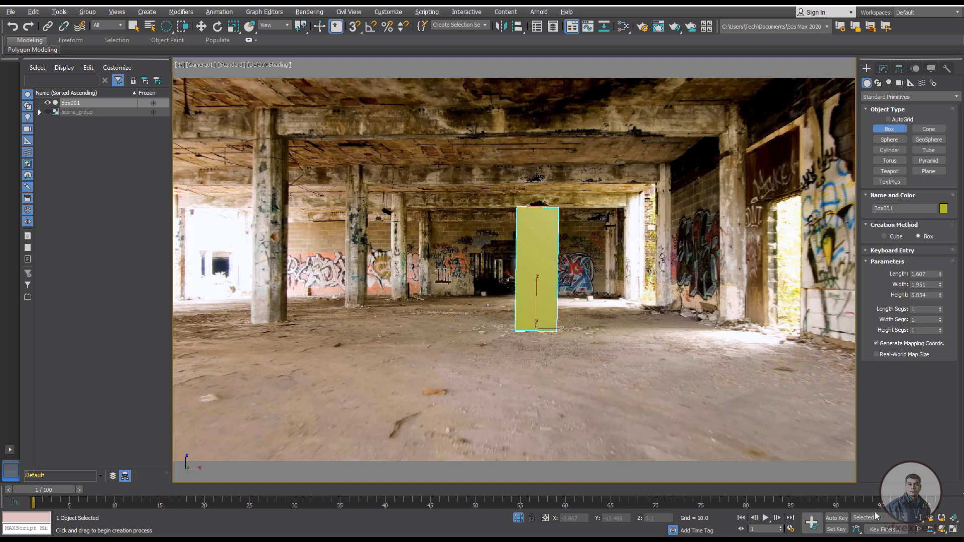
{"action": "left_click", "coordinate": [765, 519]}
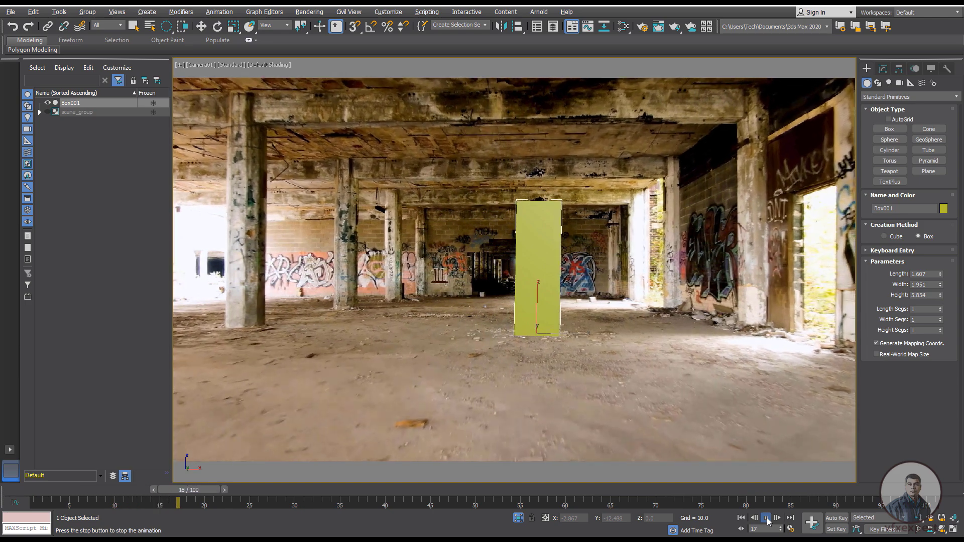
{"action": "left_click_drag", "start_coordinate": [196, 490], "coordinate": [300, 489]}
{"action": "left_click_drag", "start_coordinate": [361, 493], "coordinate": [191, 479]}
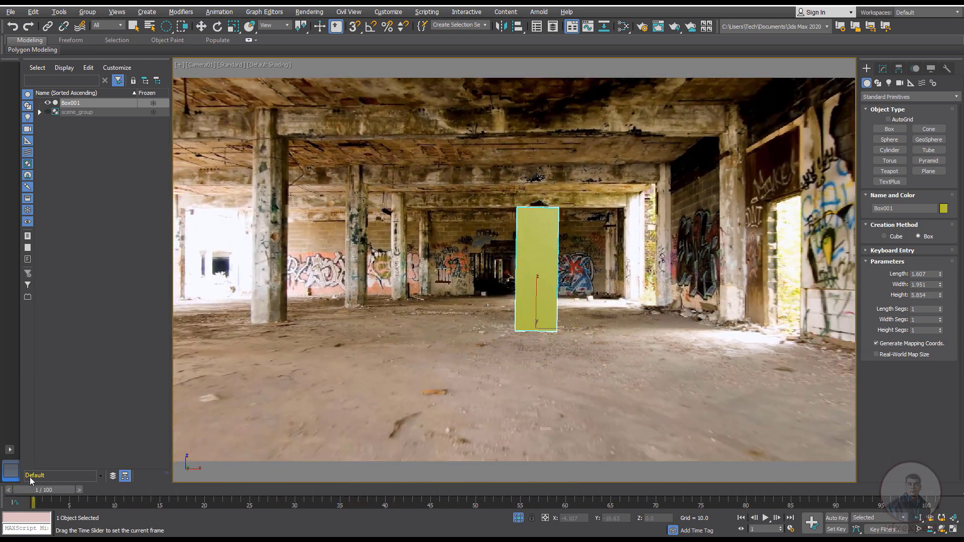
{"action": "left_click", "coordinate": [890, 129]}
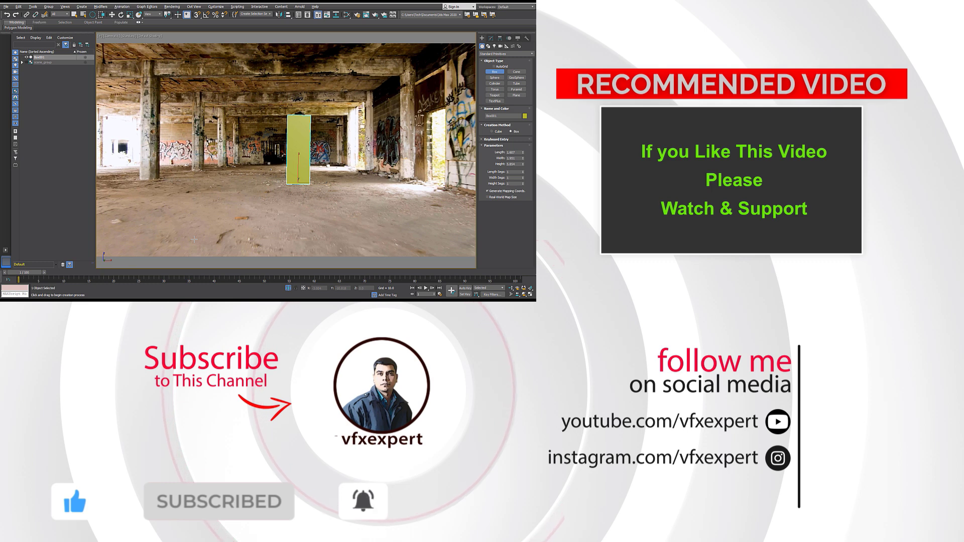